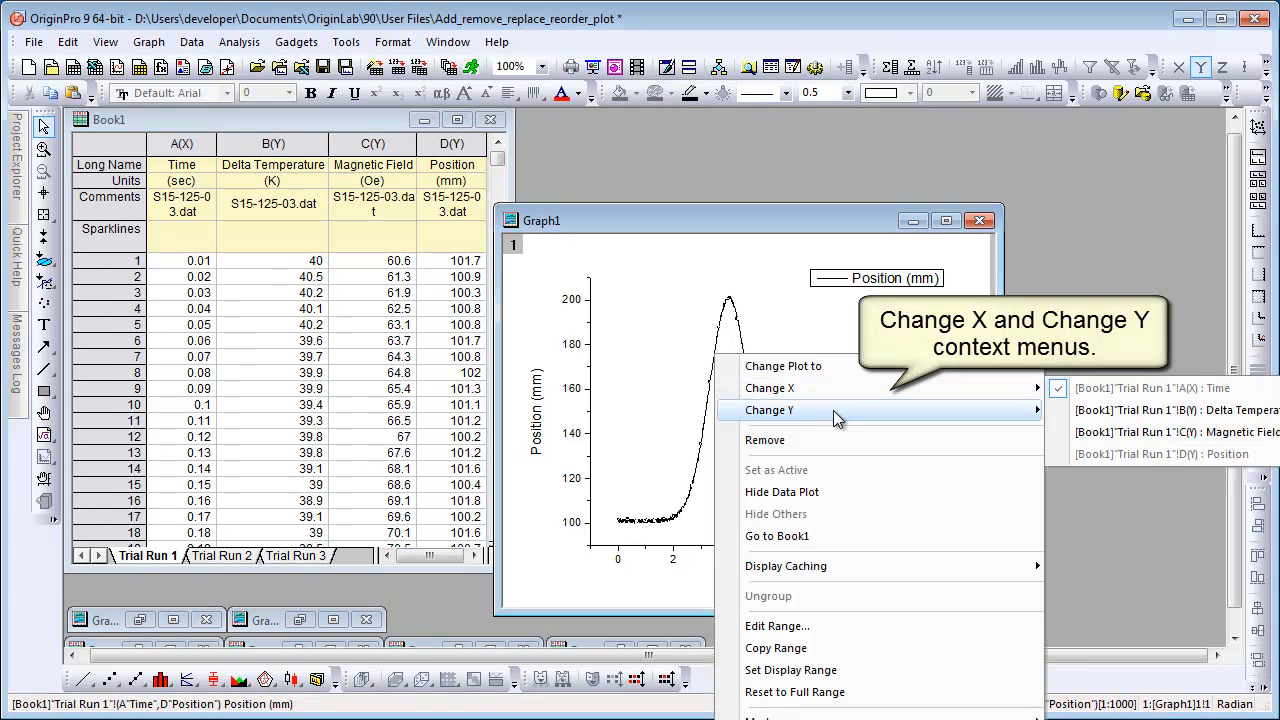
Change the graph's Y data to the Magnetic Field column and rescale the axes, remembering this choice for the future.
mouse_move(838, 418)
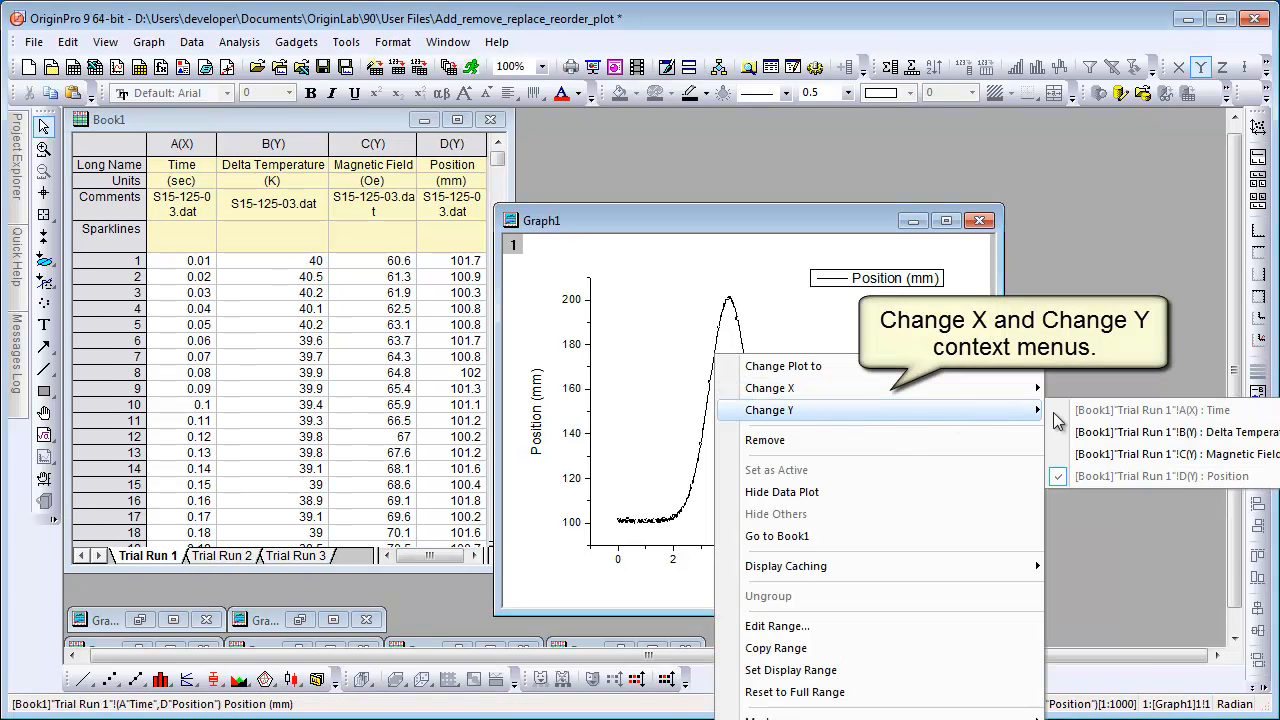
left_click(1199, 455)
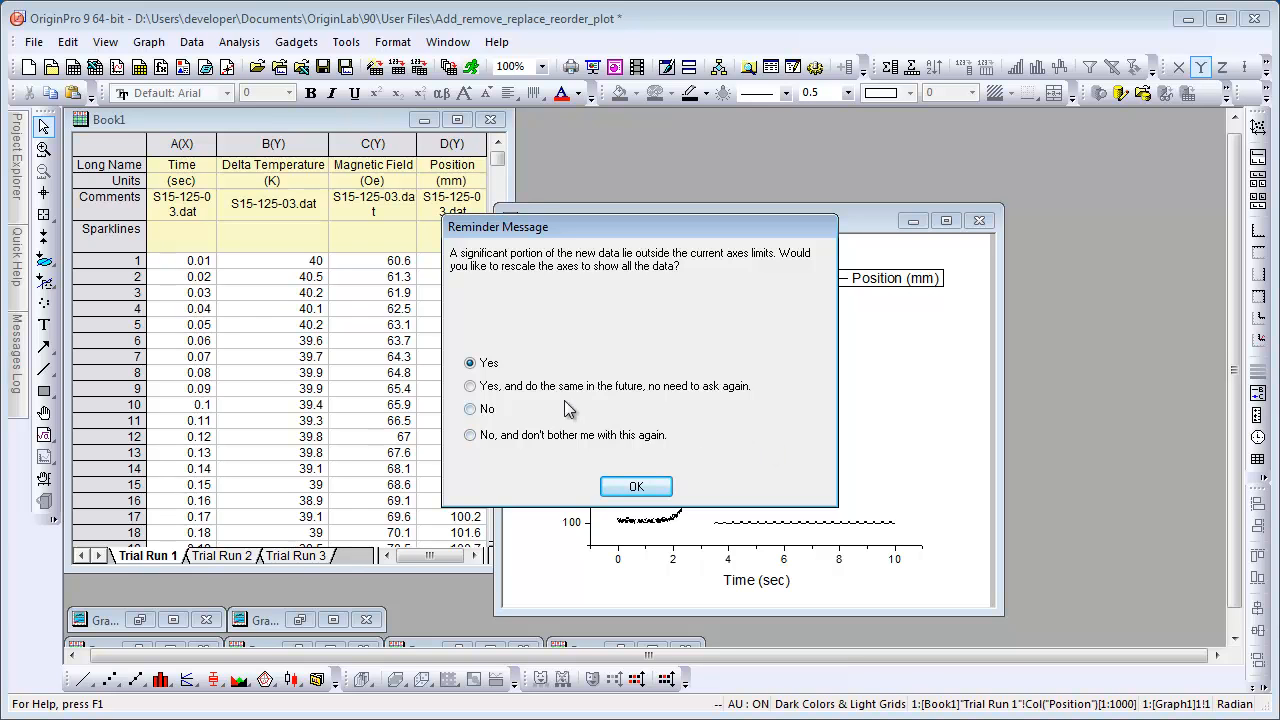
left_click(472, 390)
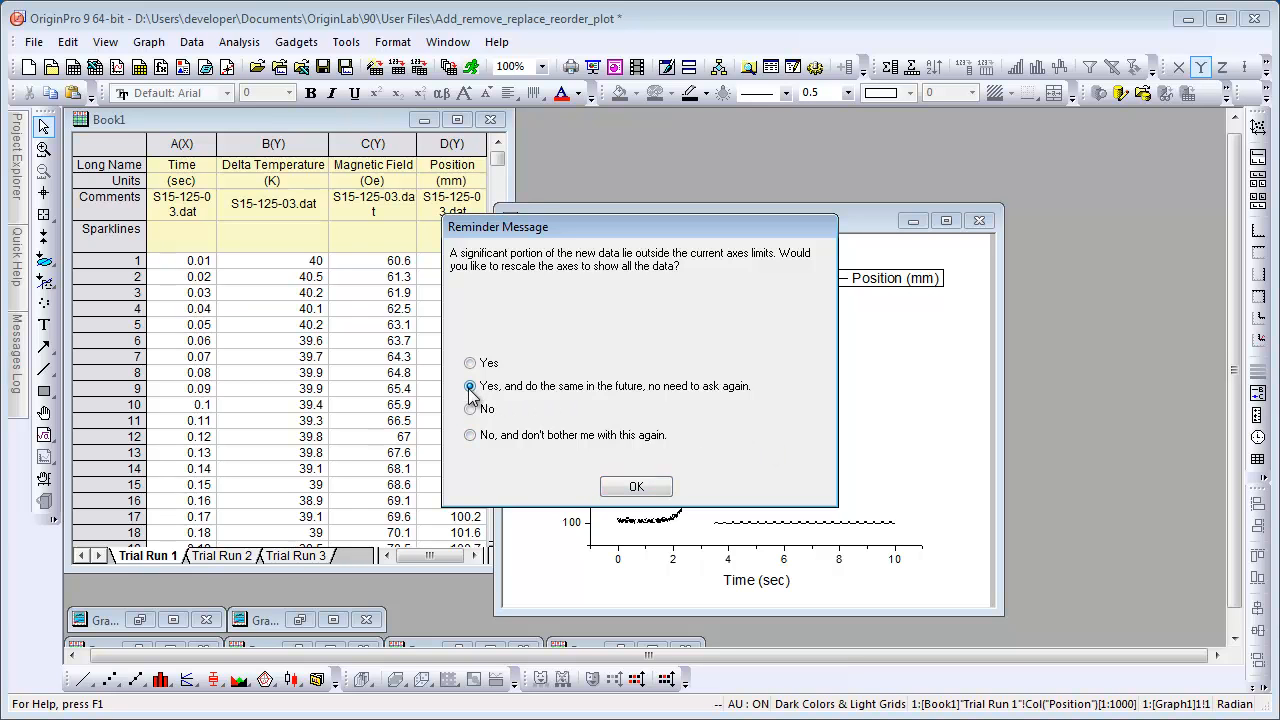
left_click(638, 489)
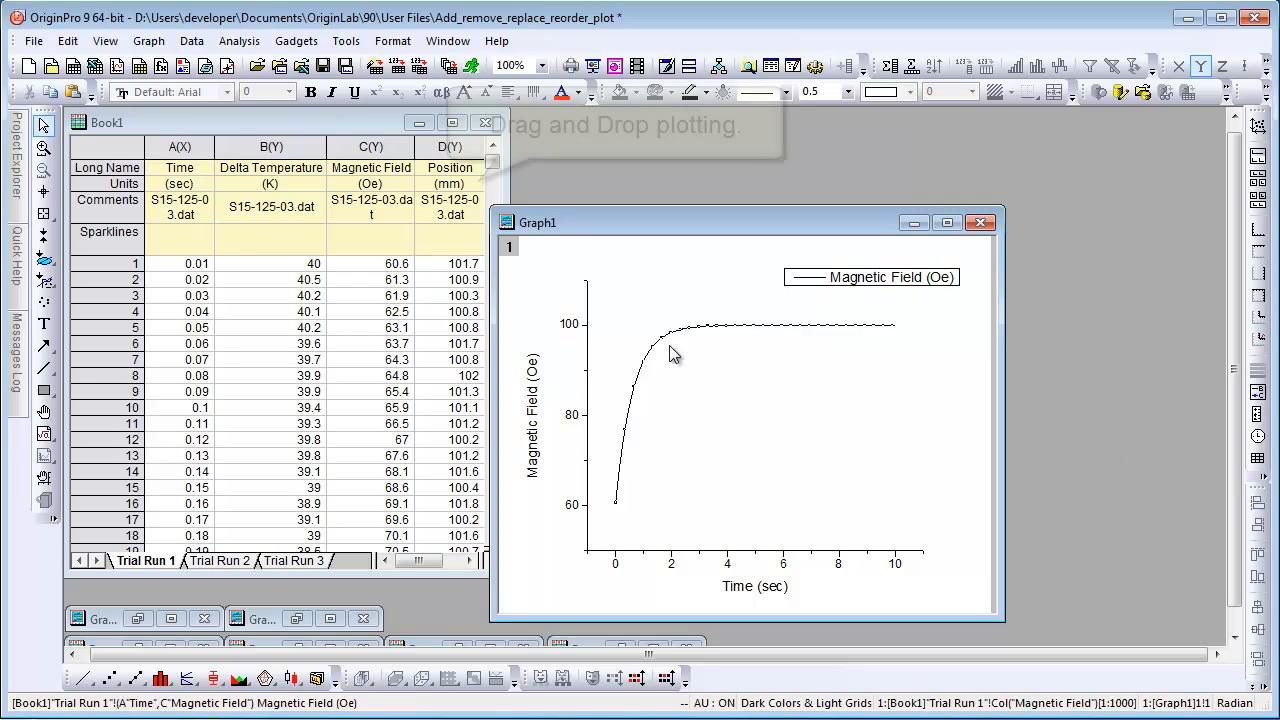
Select the Position column and drop it onto the graph to add it as a plot.
left_click(443, 148)
left_click(443, 148)
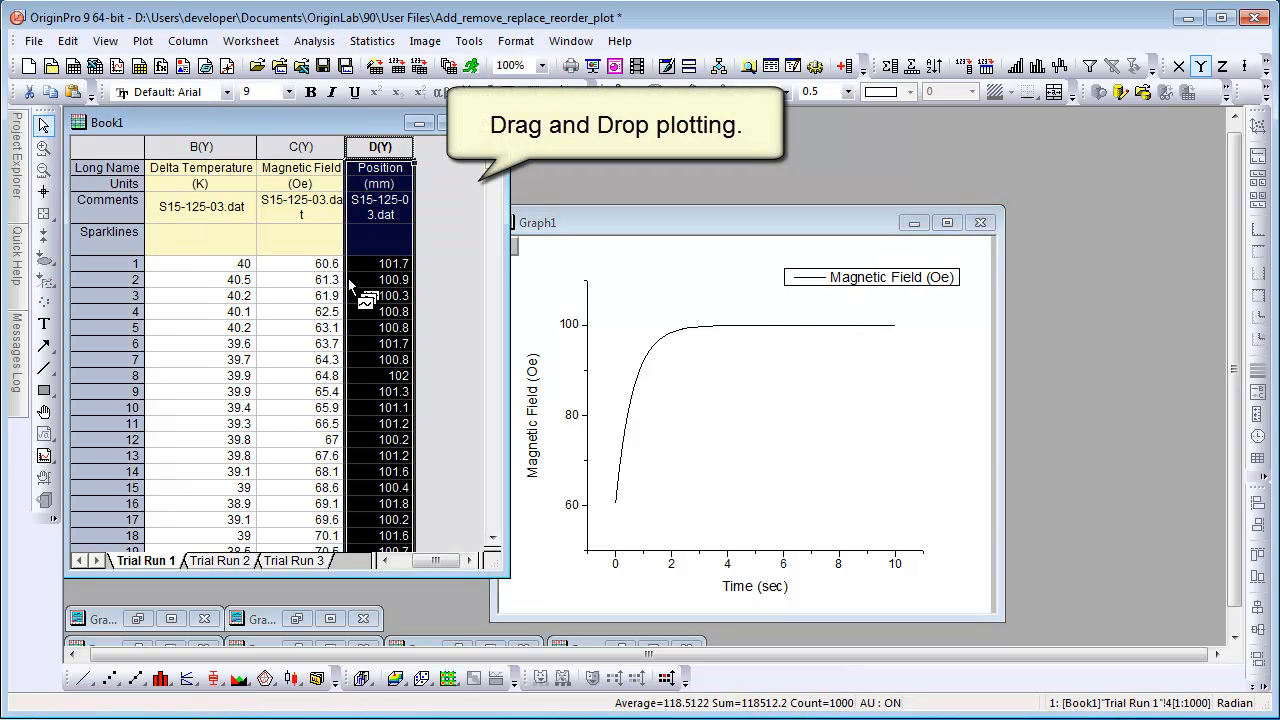
left_click_drag(348, 278, 712, 401)
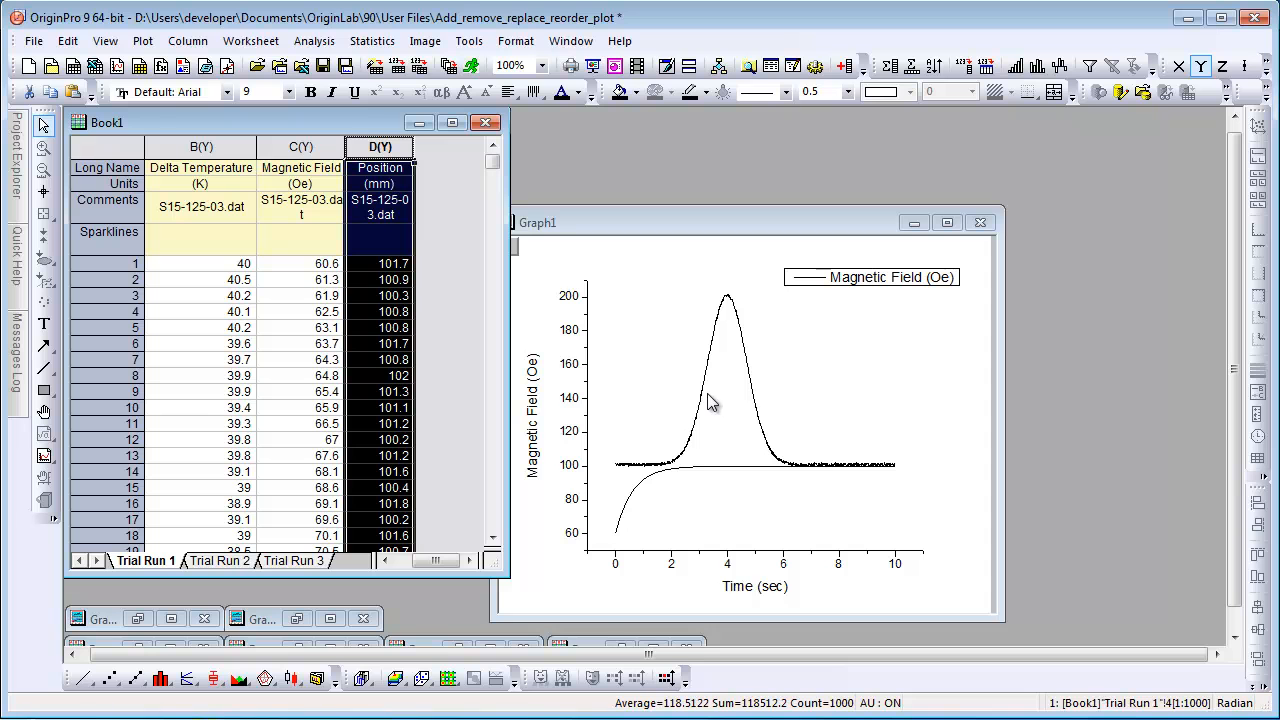
Activate the graph and refresh its legend to list both plots.
left_click(781, 218)
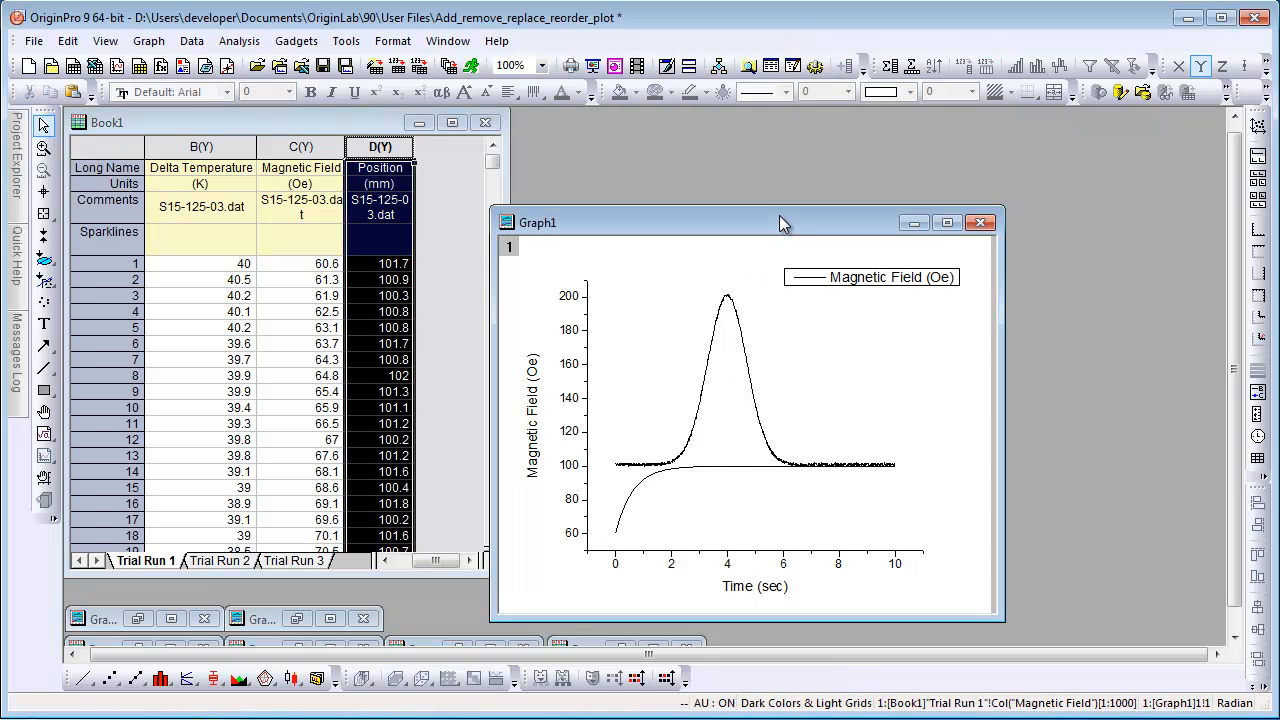
left_click(1258, 394)
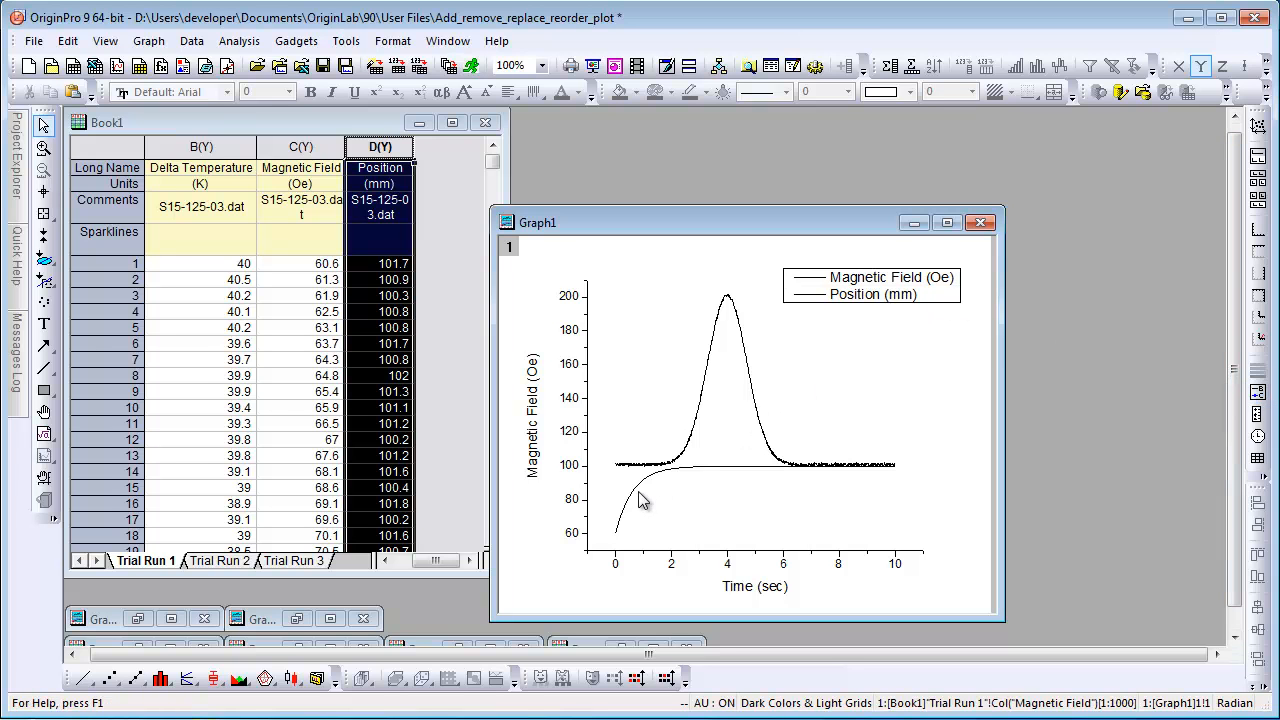
Remove the Magnetic Field data plot from the graph.
left_click(621, 527)
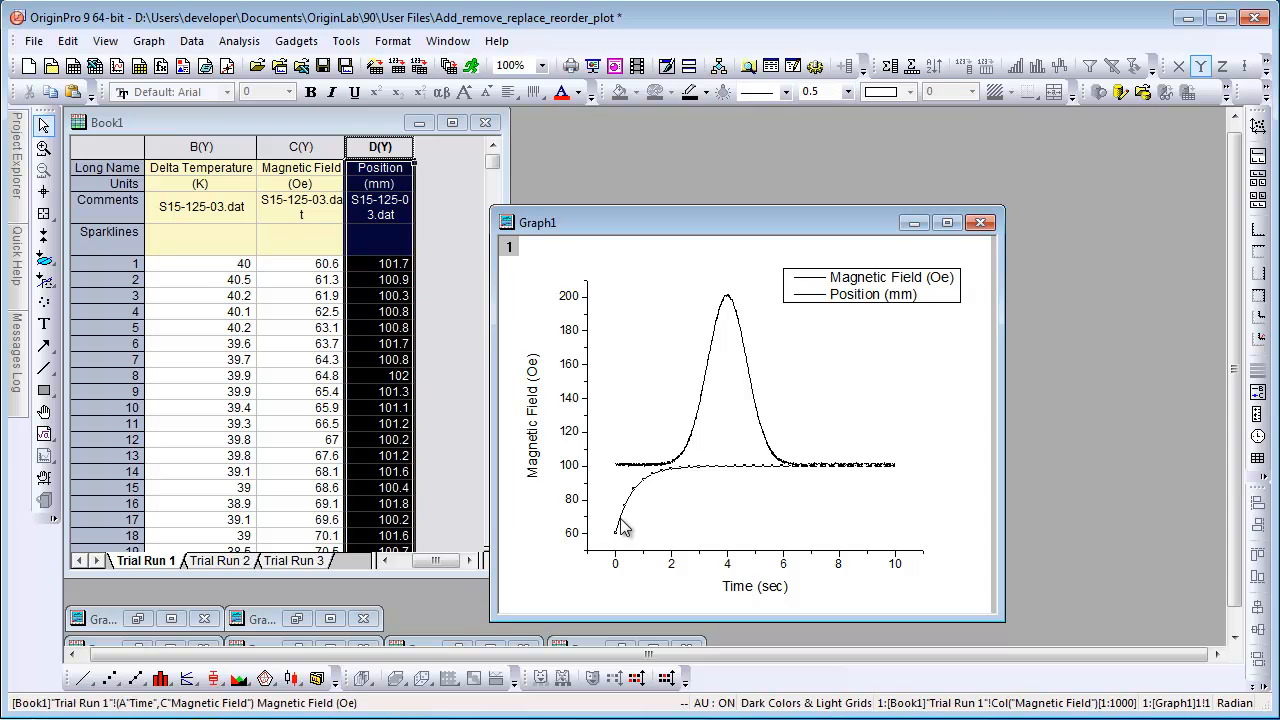
right_click(621, 527)
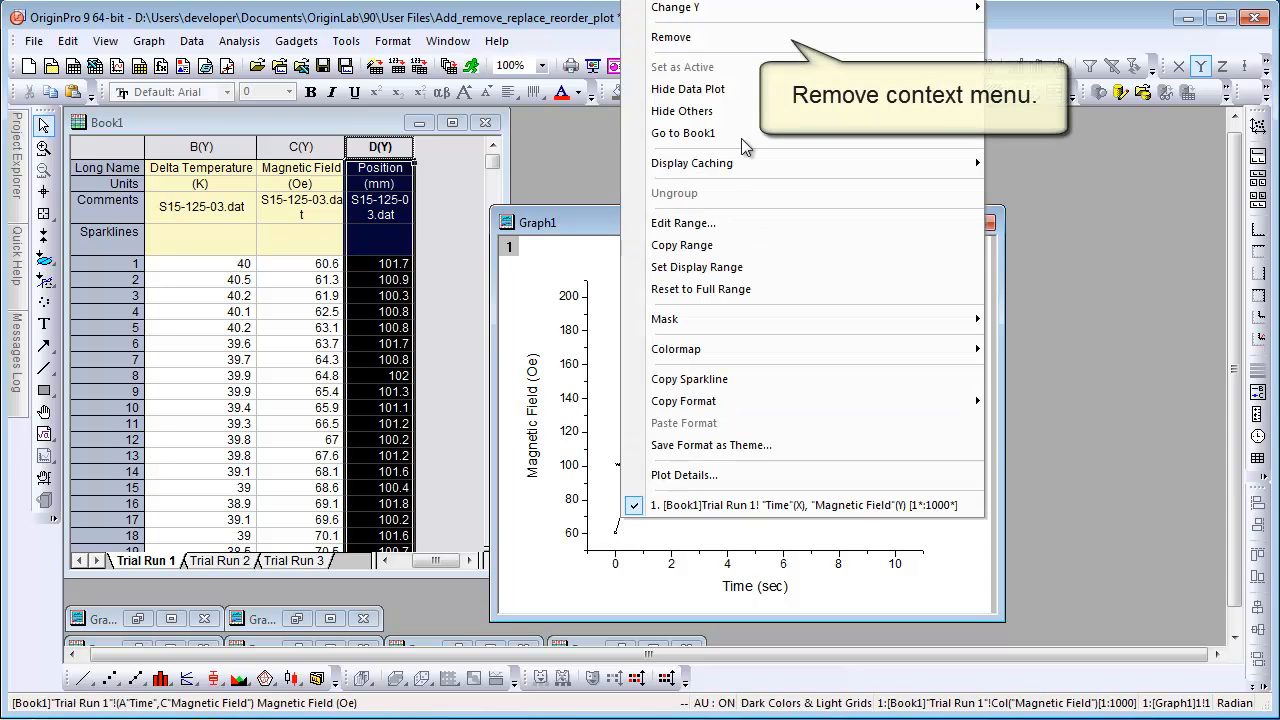
left_click(736, 40)
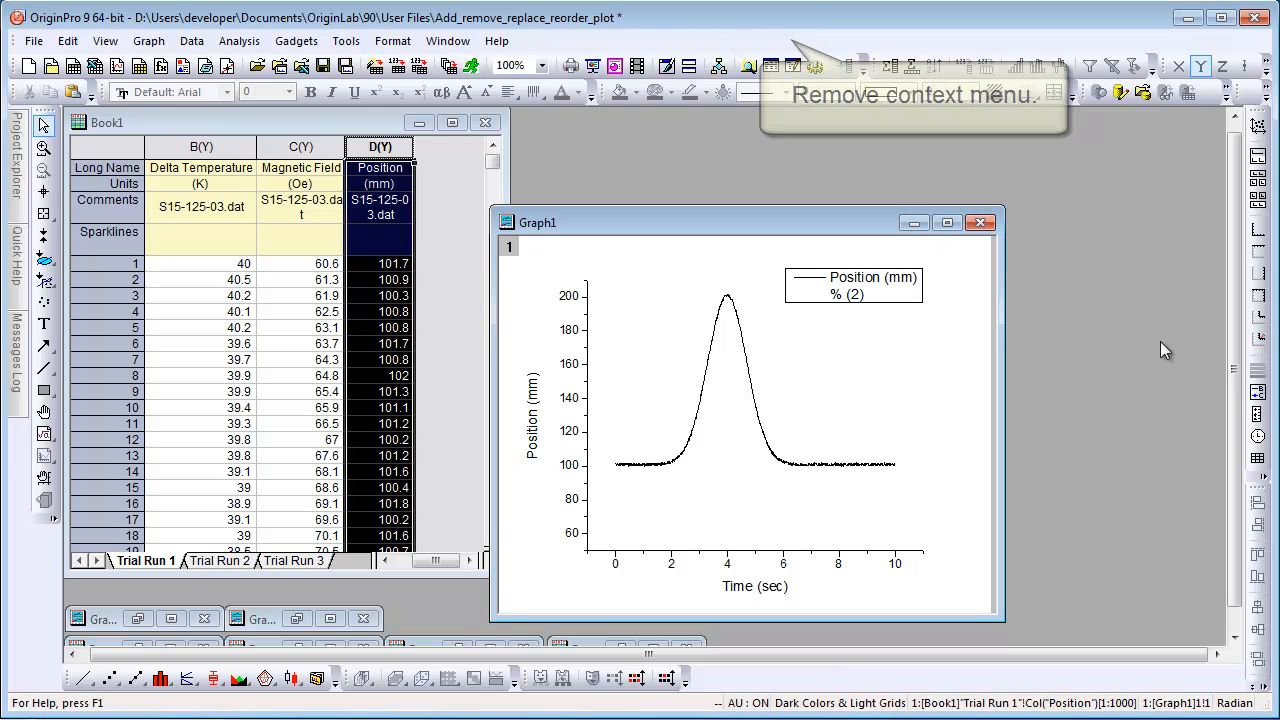
Refresh the legend and rescale both axes to show all the data.
left_click(1257, 393)
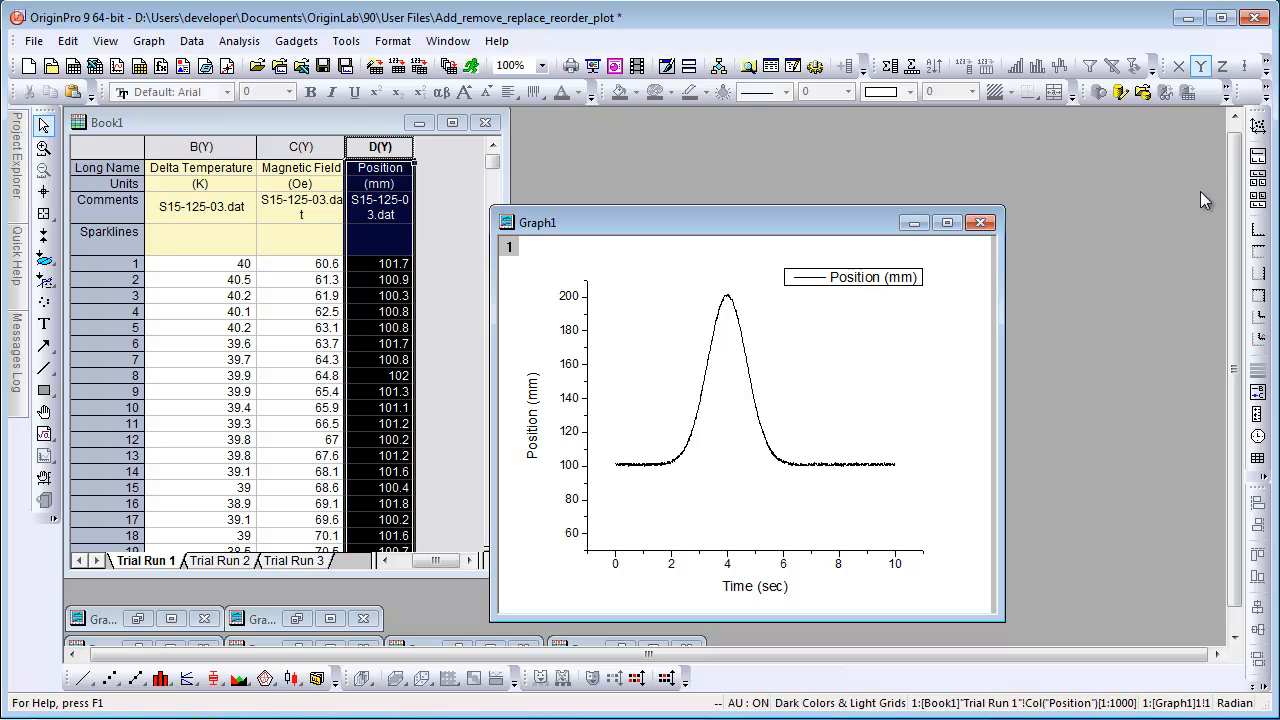
left_click(1258, 128)
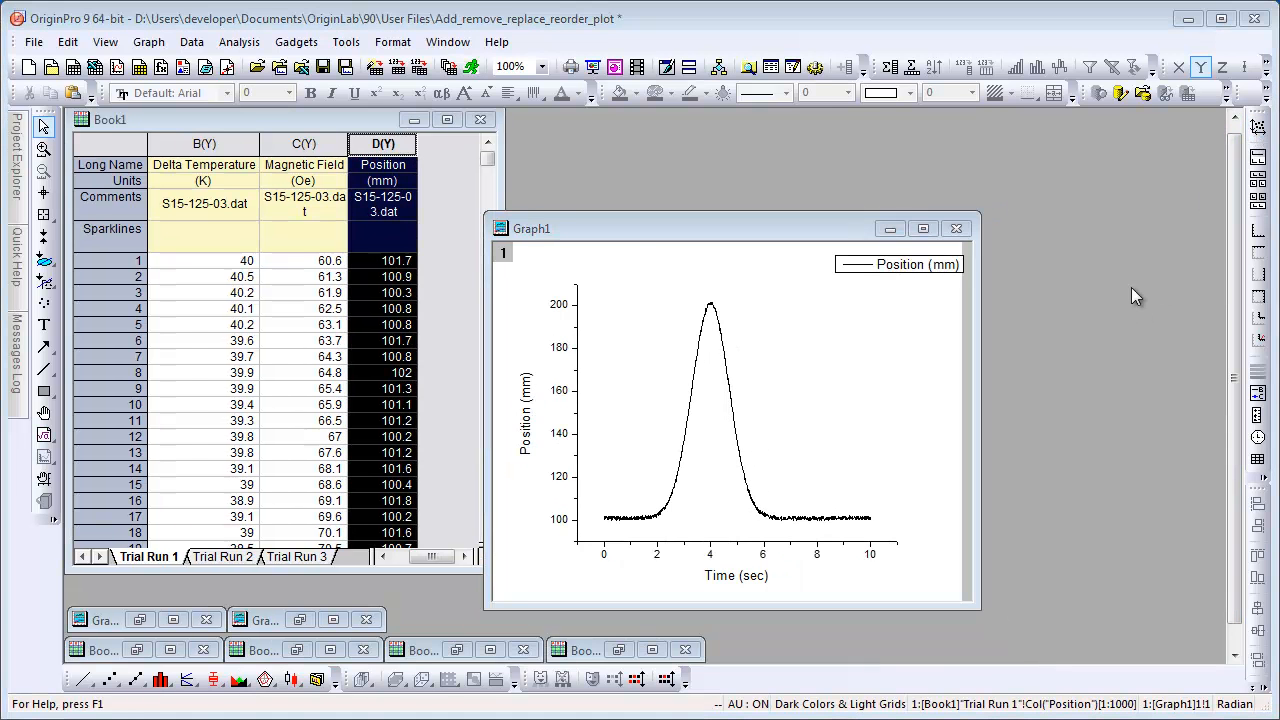
Select the Delta Temperature and Magnetic Field columns together and drop them onto the graph.
left_click_drag(205, 145, 284, 141)
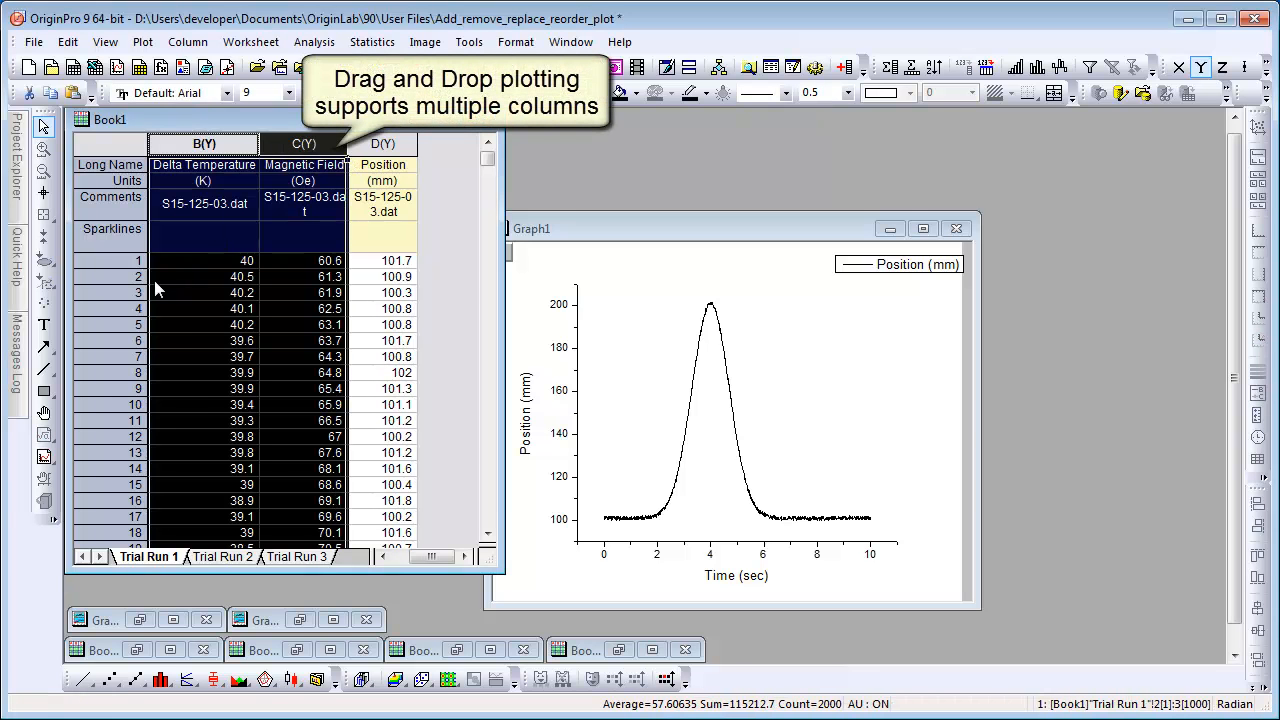
left_click_drag(151, 281, 647, 376)
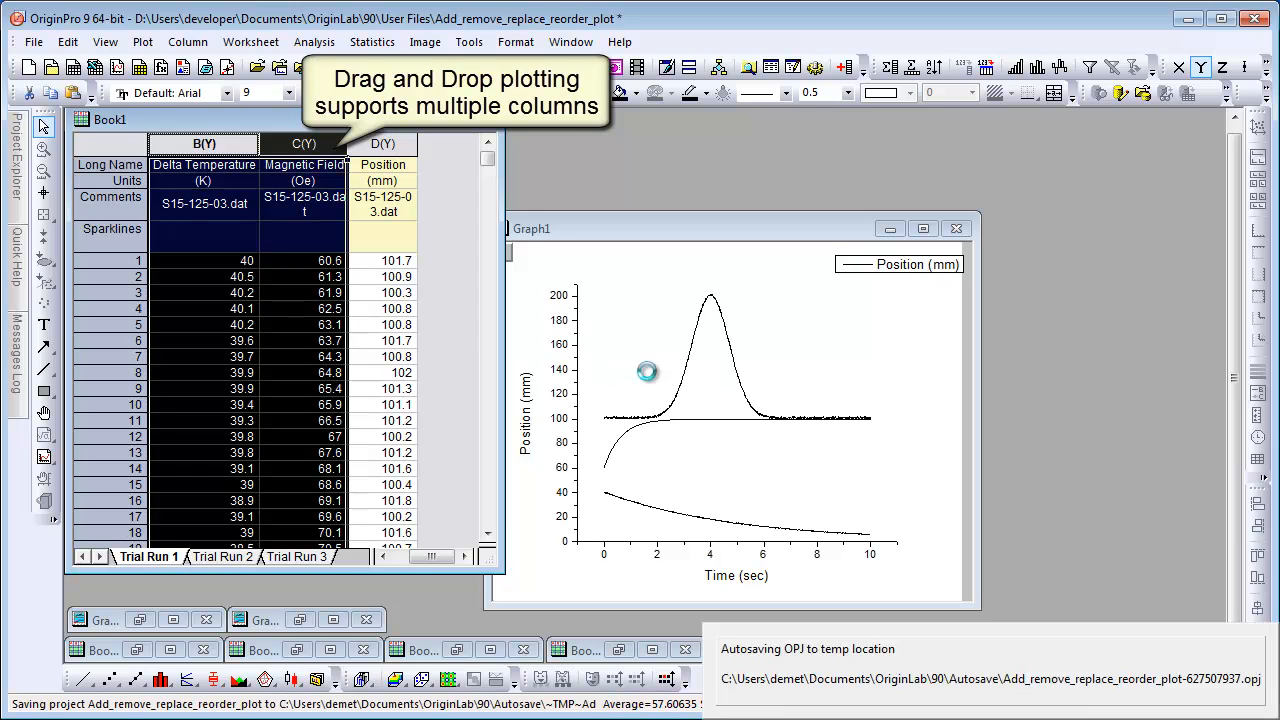
left_click(762, 232)
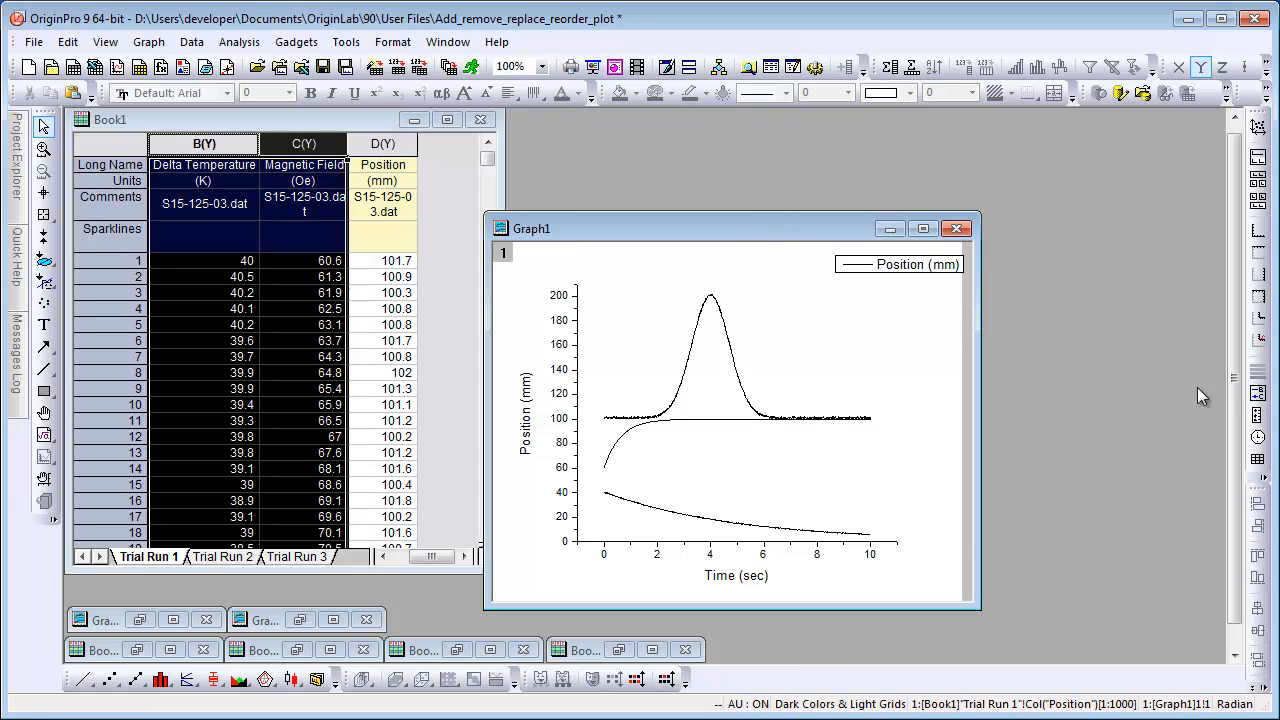
Refresh the legend to list all three plots and move it left so it fits the page.
left_click(1258, 394)
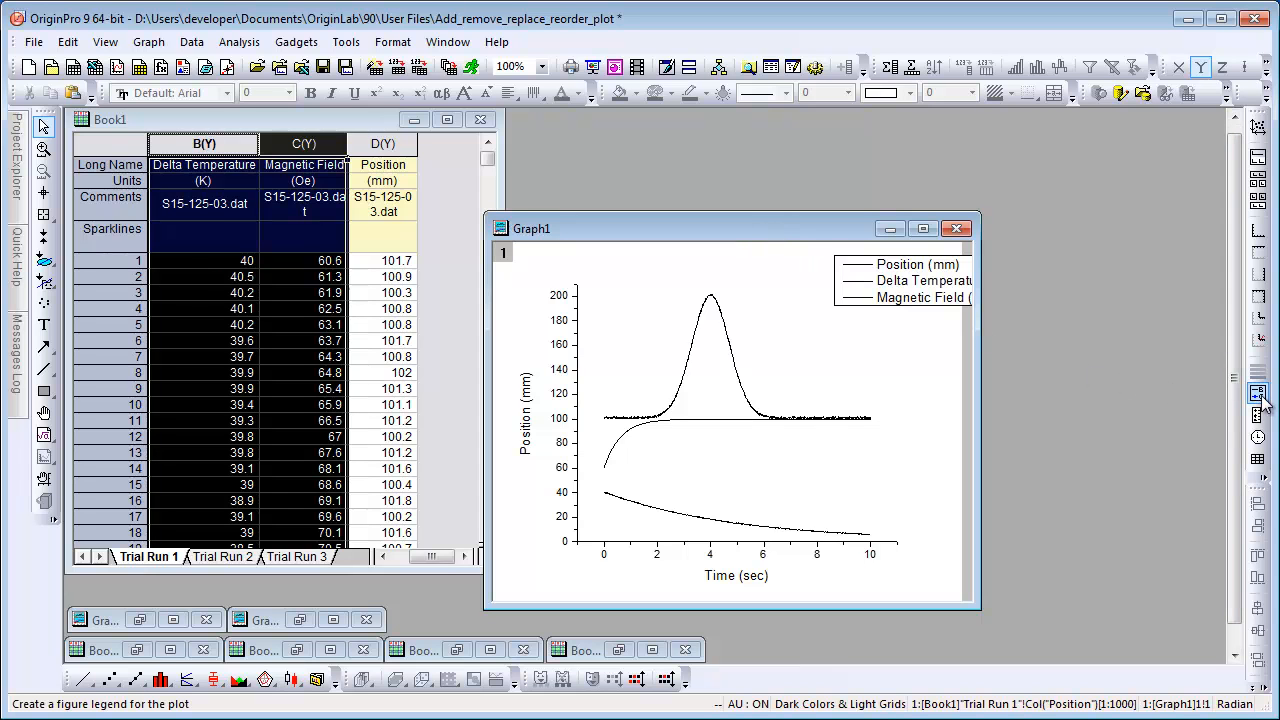
left_click_drag(886, 296, 819, 293)
left_click(886, 337)
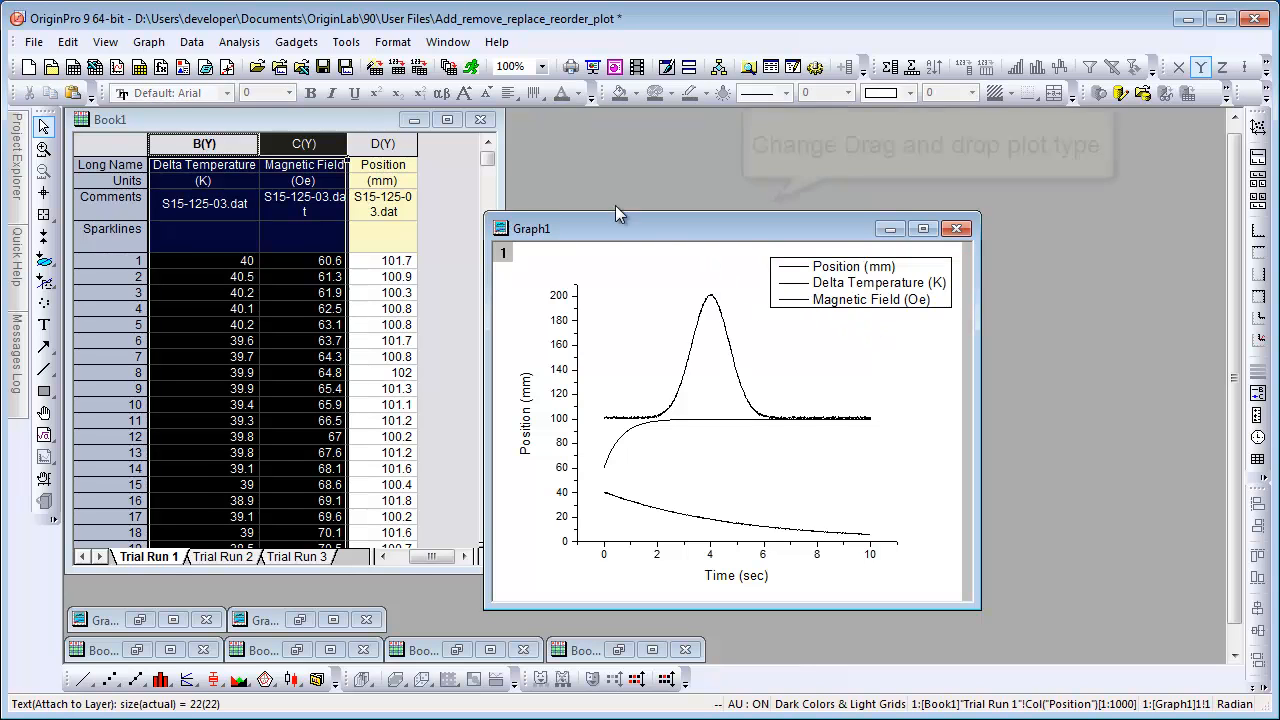
Open the Graph options to inspect the Drag and drop plot type setting, then cancel.
left_click(345, 43)
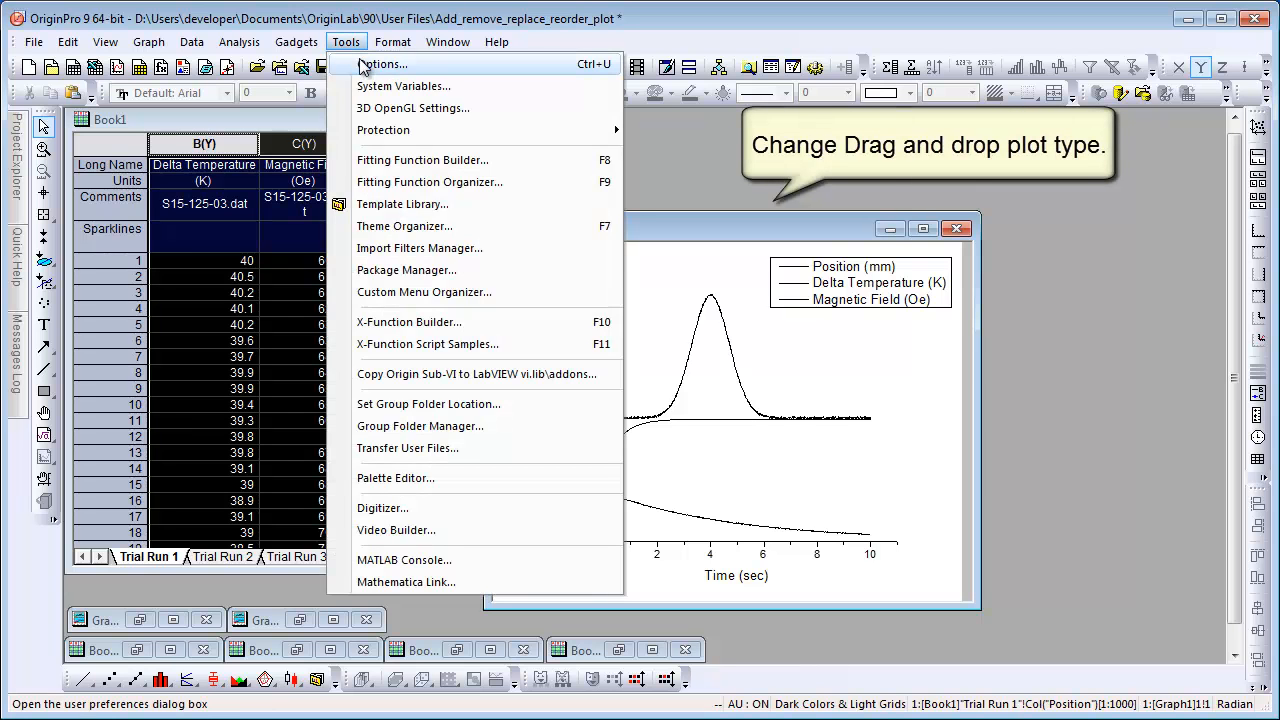
left_click(382, 65)
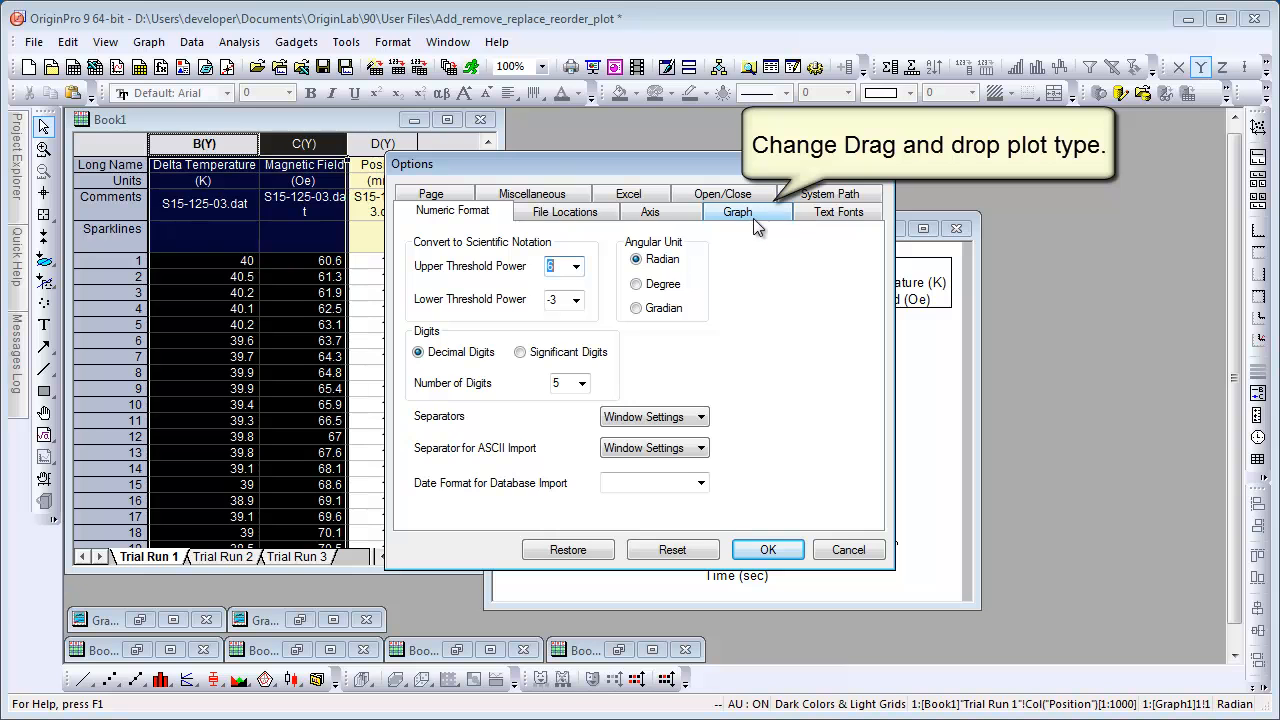
left_click(755, 216)
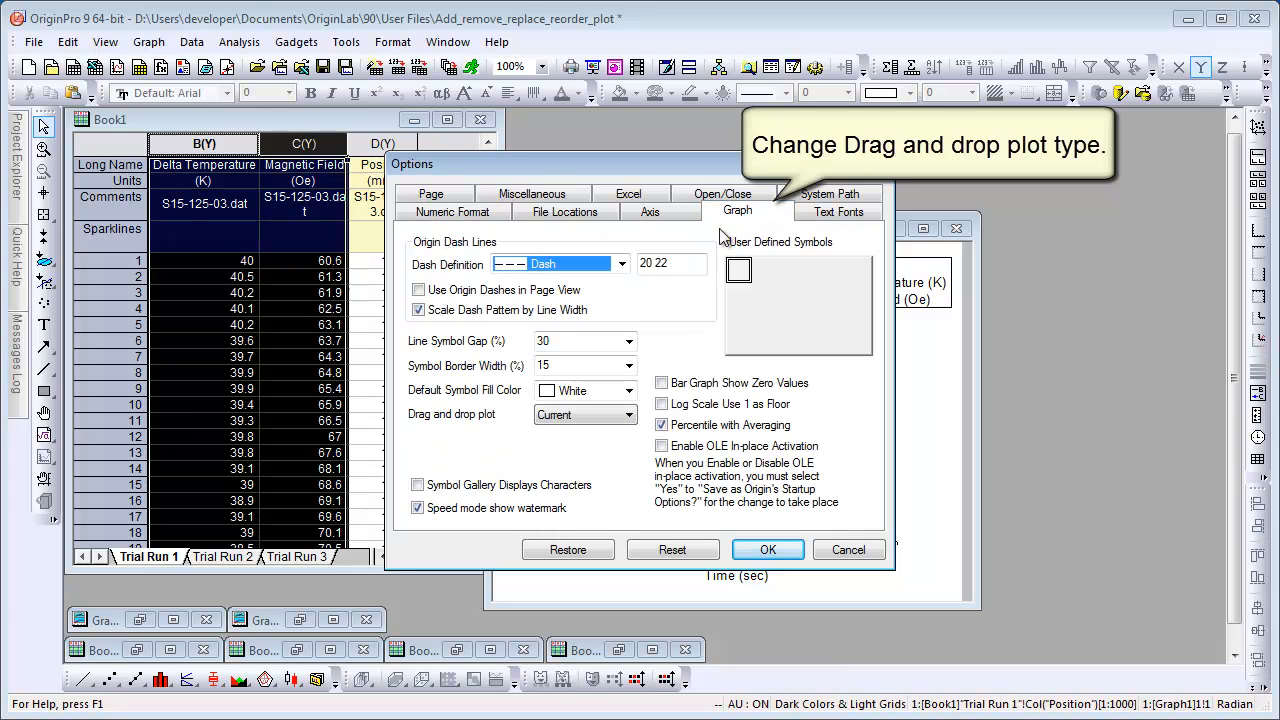
left_click(630, 416)
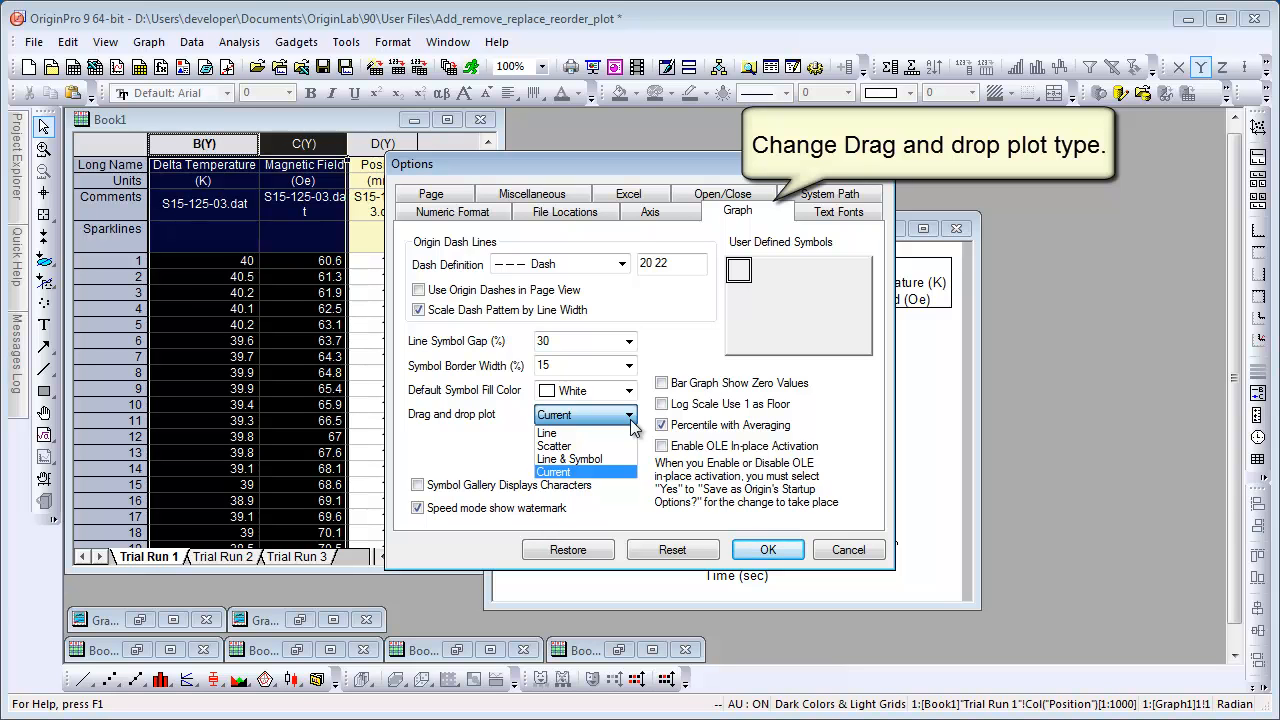
left_click(630, 418)
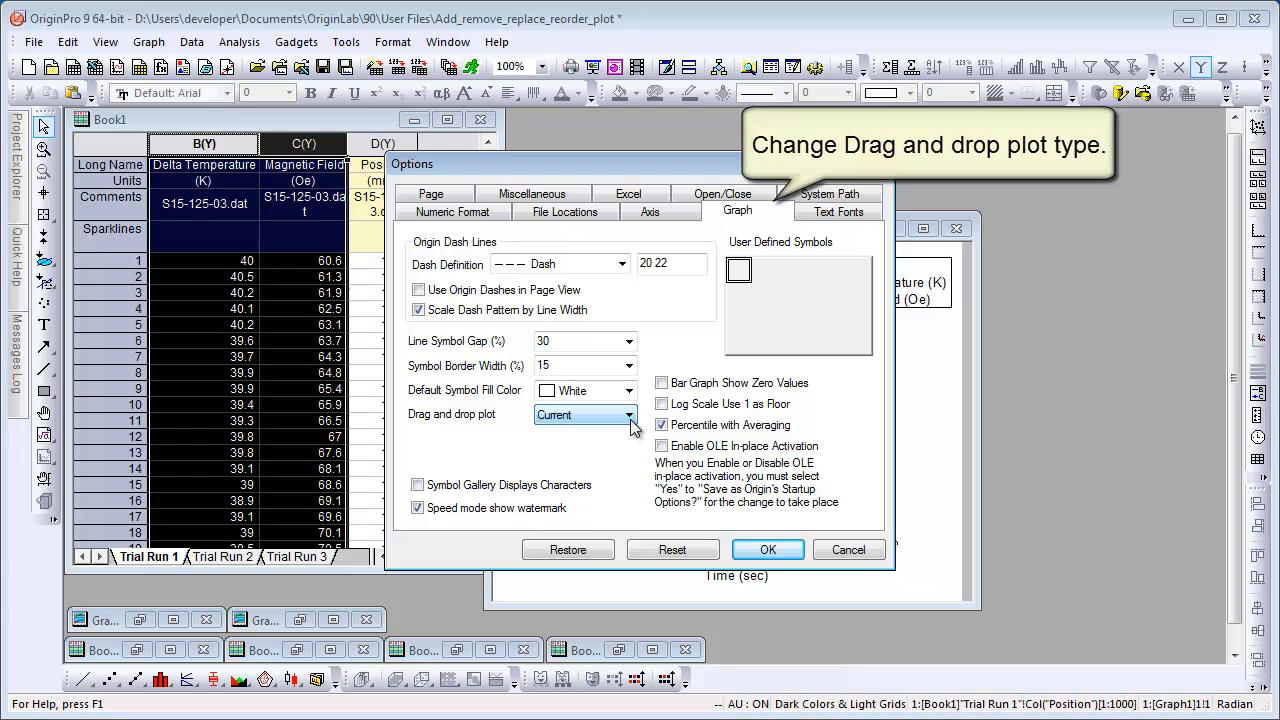
left_click(850, 551)
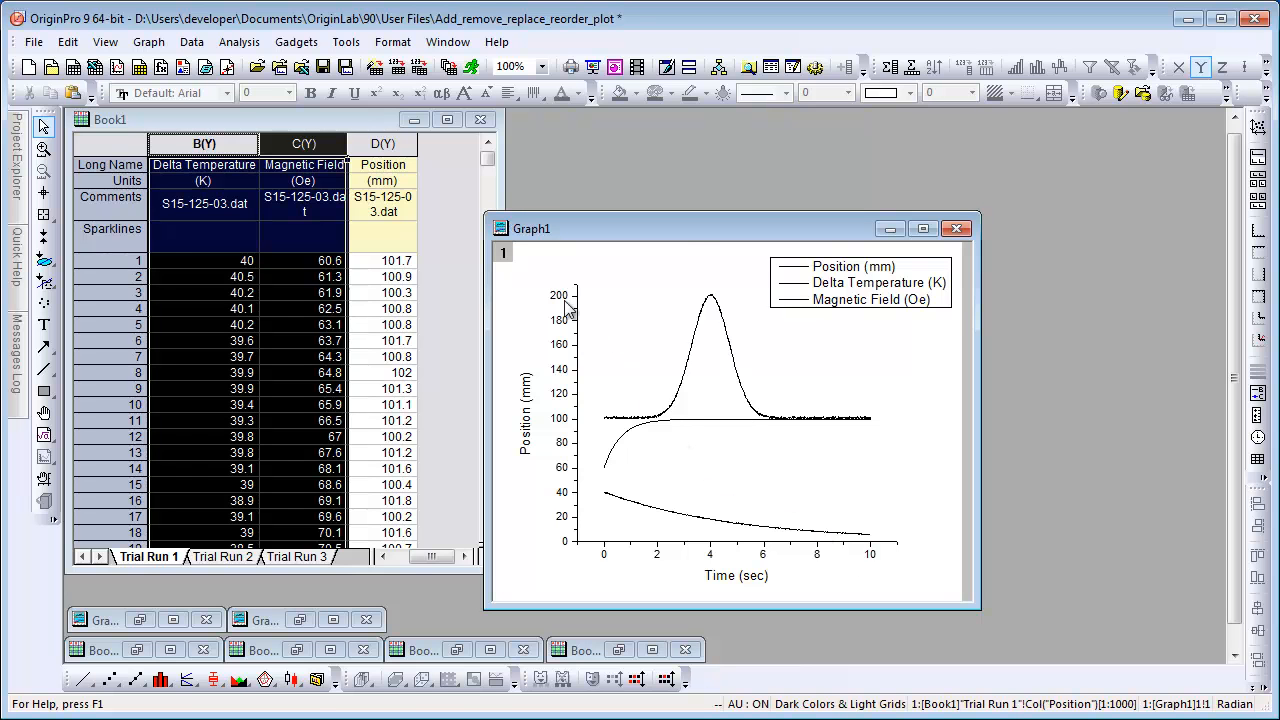
Open the layer's Layer Contents dialog and remove the Delta Temperature and Magnetic Field plots from the layer.
double_click(502, 254)
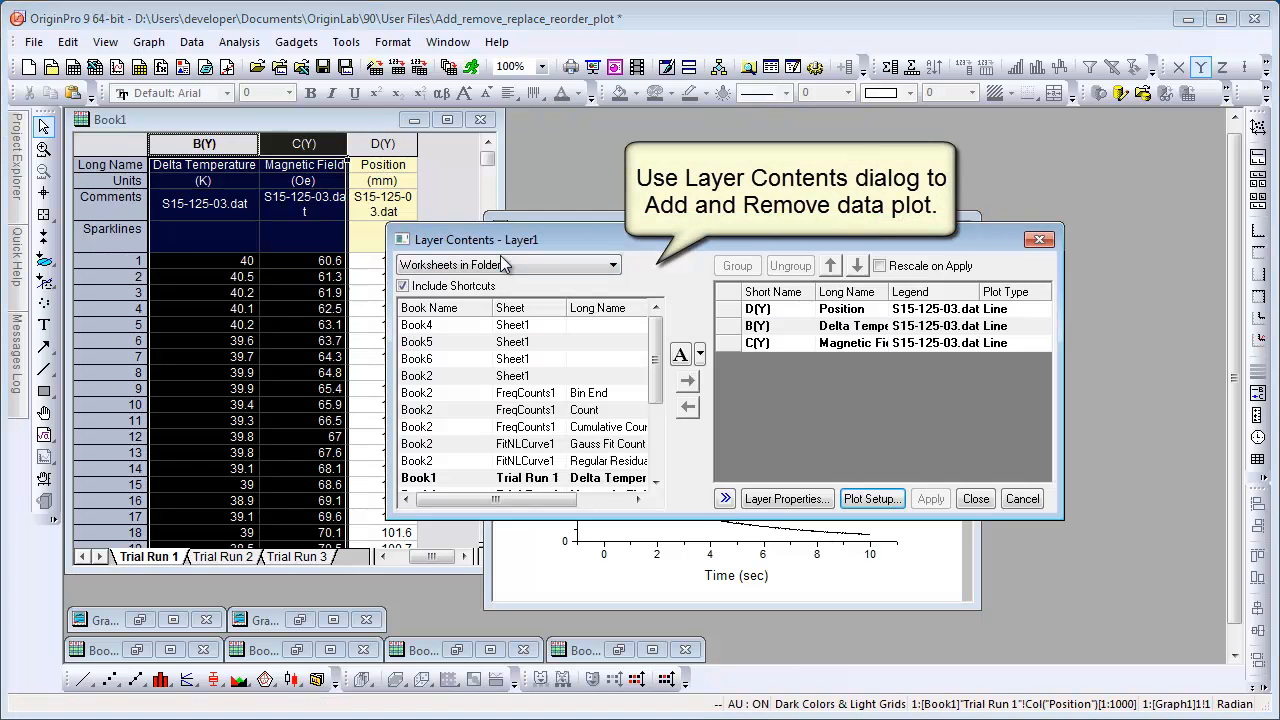
left_click_drag(701, 242, 683, 280)
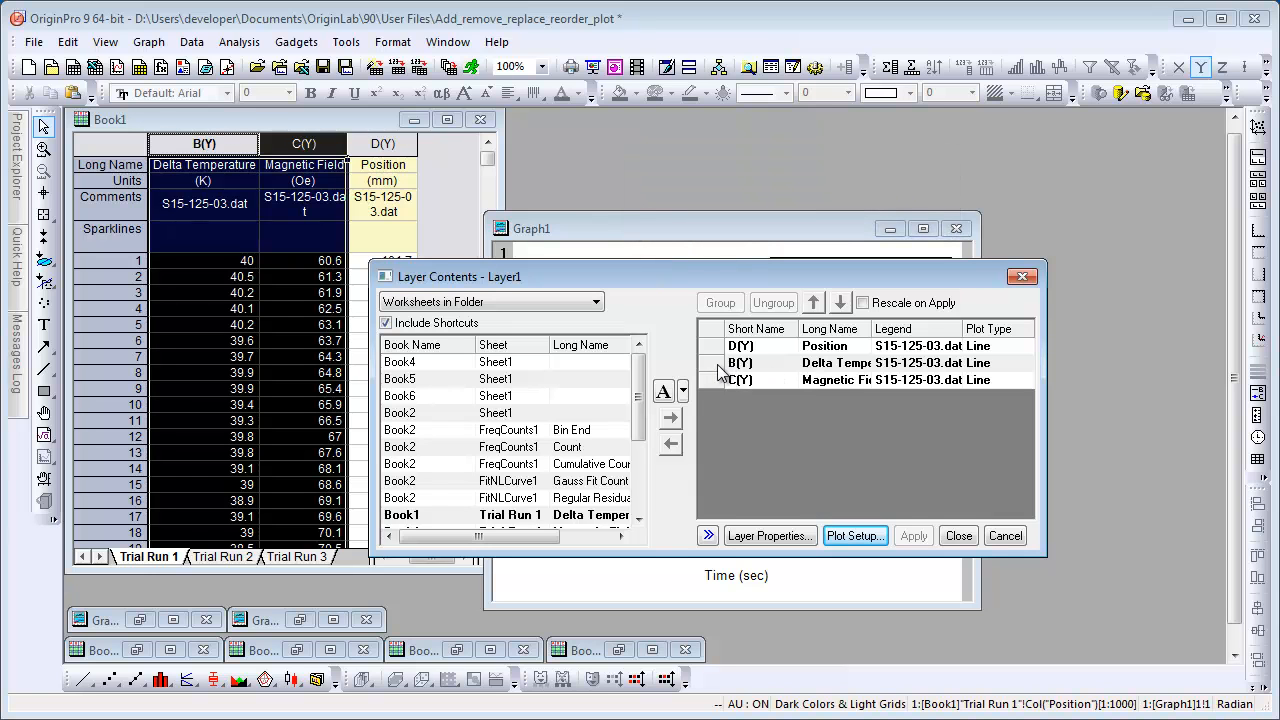
left_click(758, 364)
left_click(758, 380, "shift")
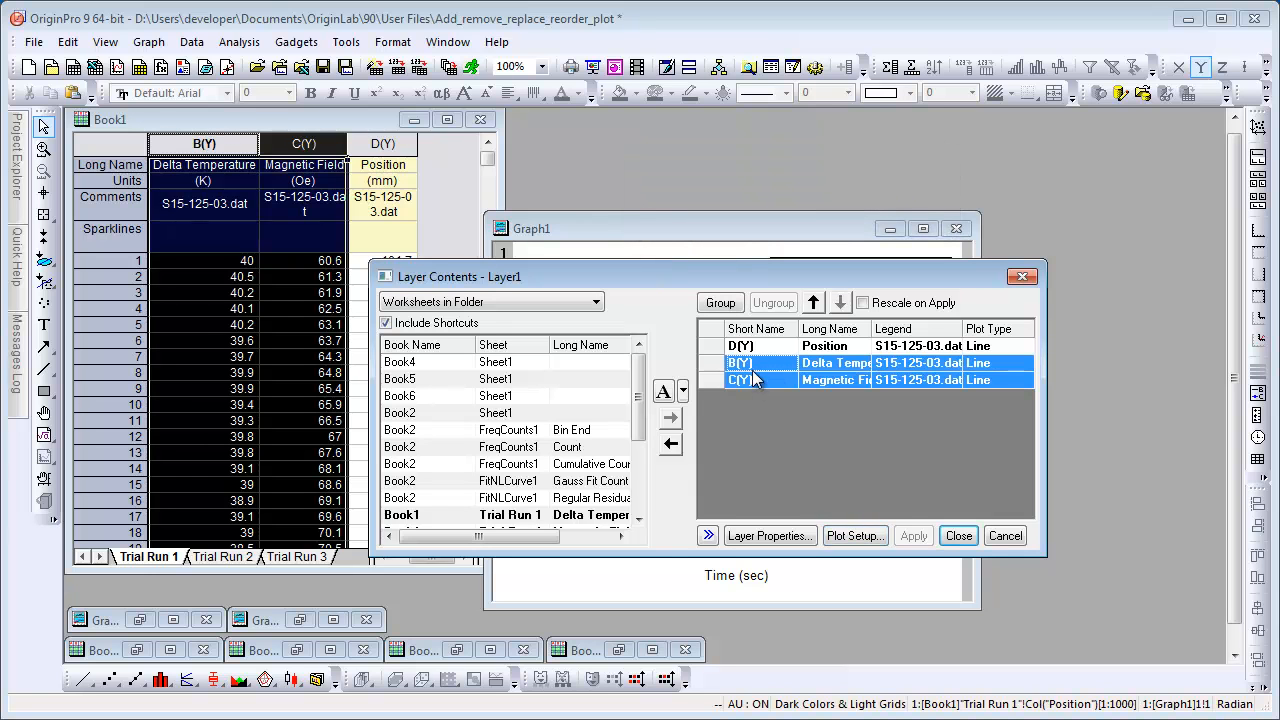
left_click(670, 445)
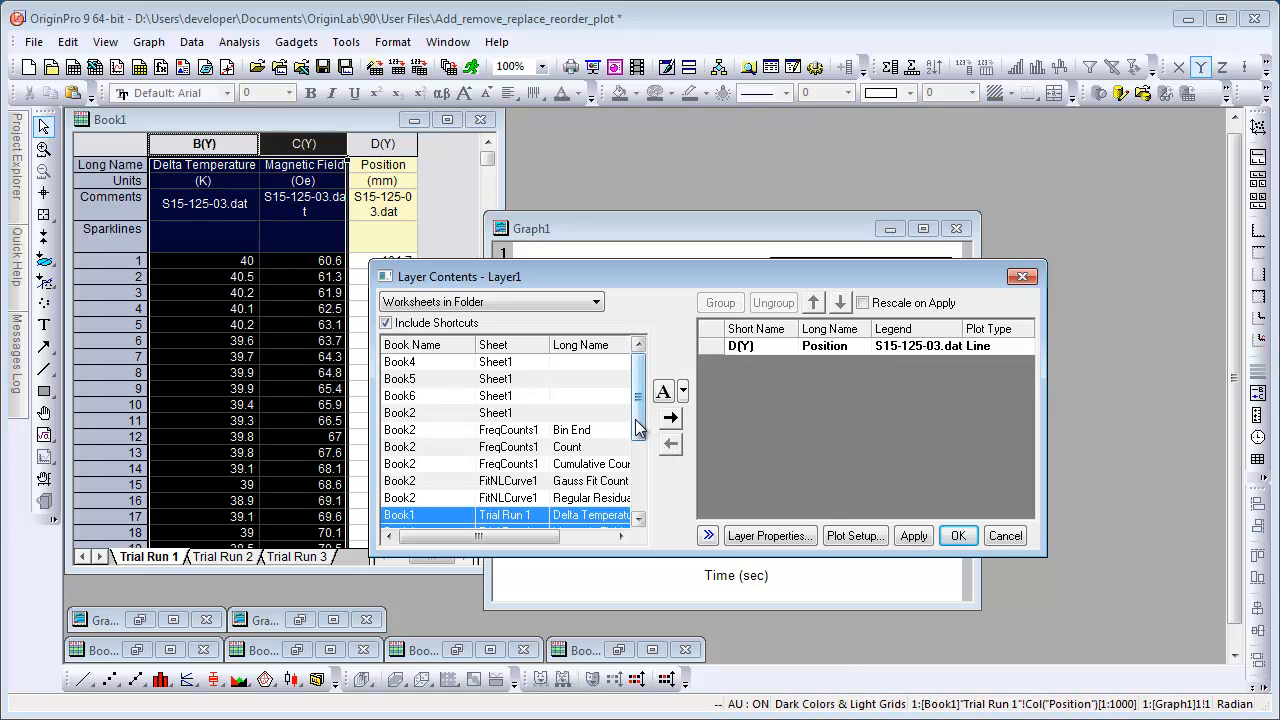
Add the Trial Run 1 Delta Temperature and Magnetic Field datasets back into the layer.
left_click_drag(643, 418, 645, 443)
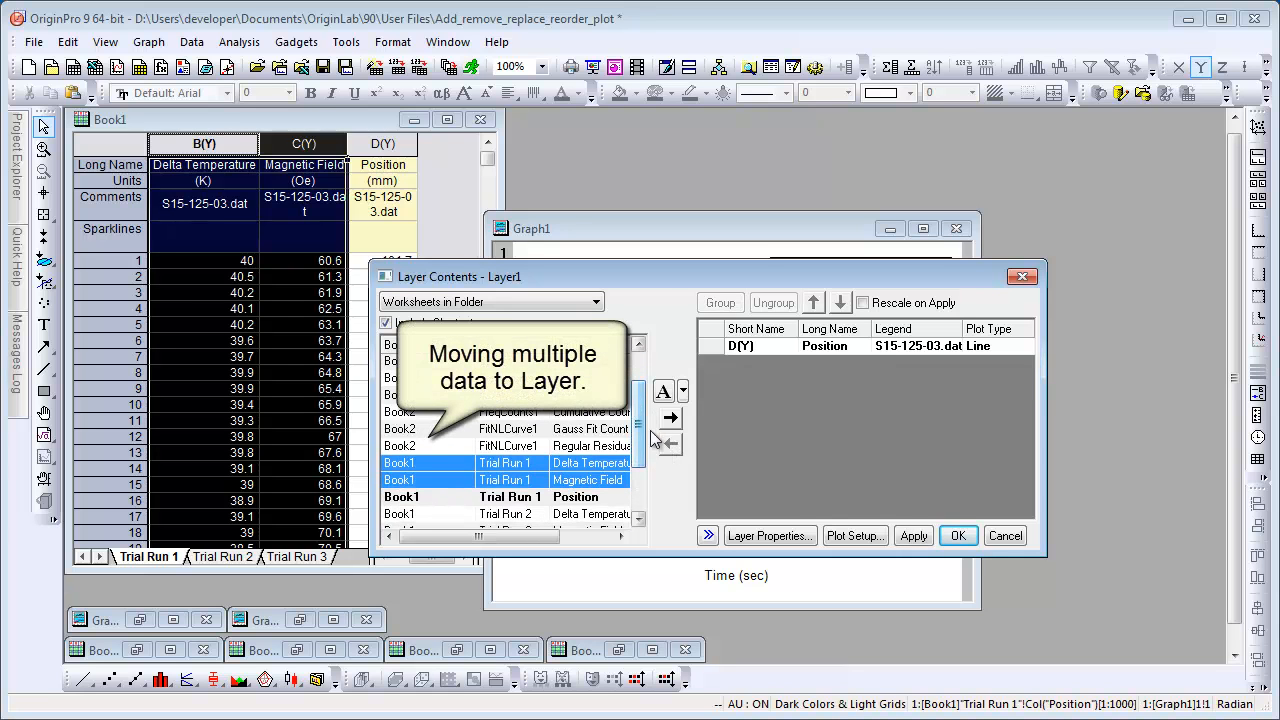
left_click(671, 422)
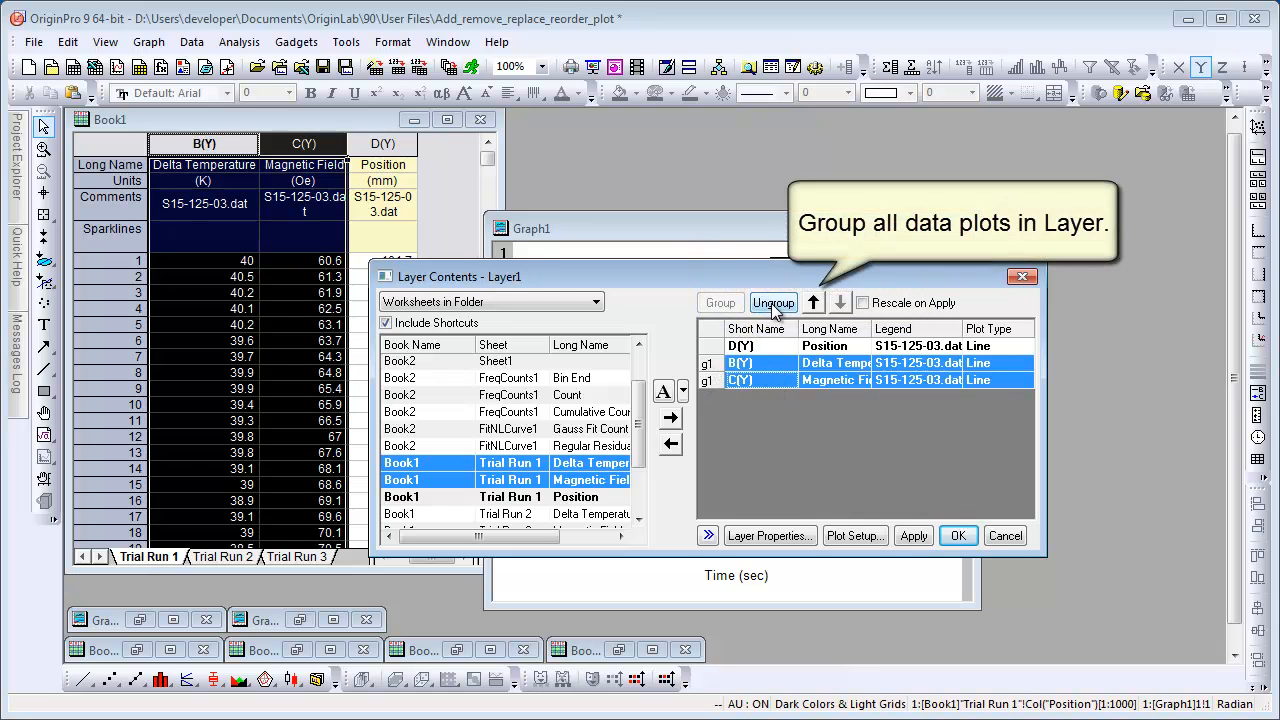
Ungroup the added plots, group all three plots in the layer together, and apply the changes.
left_click(774, 304)
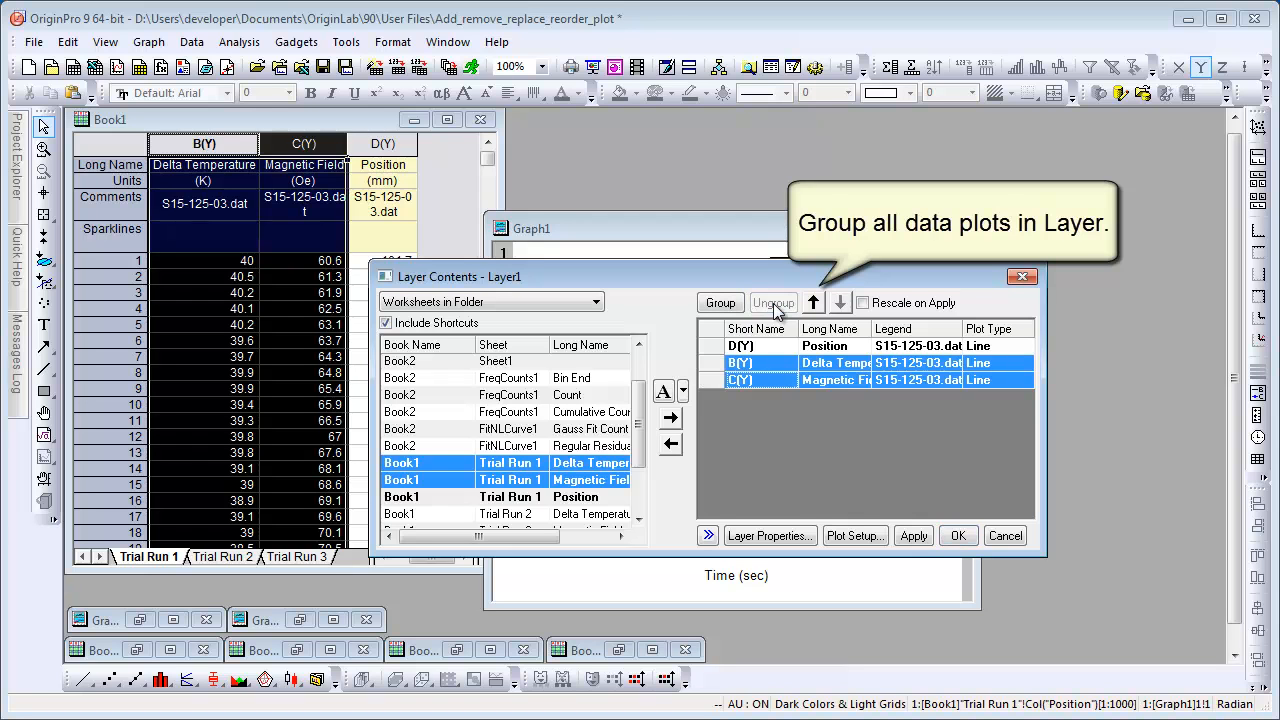
left_click(772, 347)
left_click(771, 362, "ctrl")
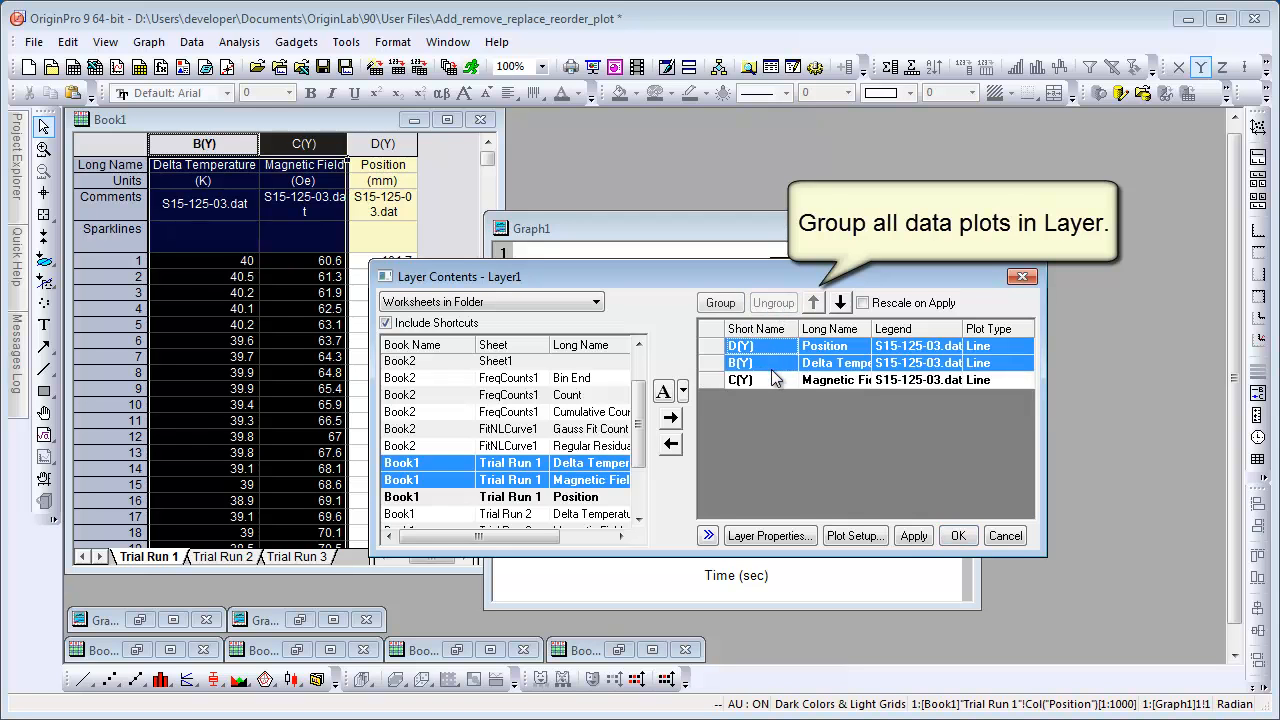
left_click(771, 378, "ctrl")
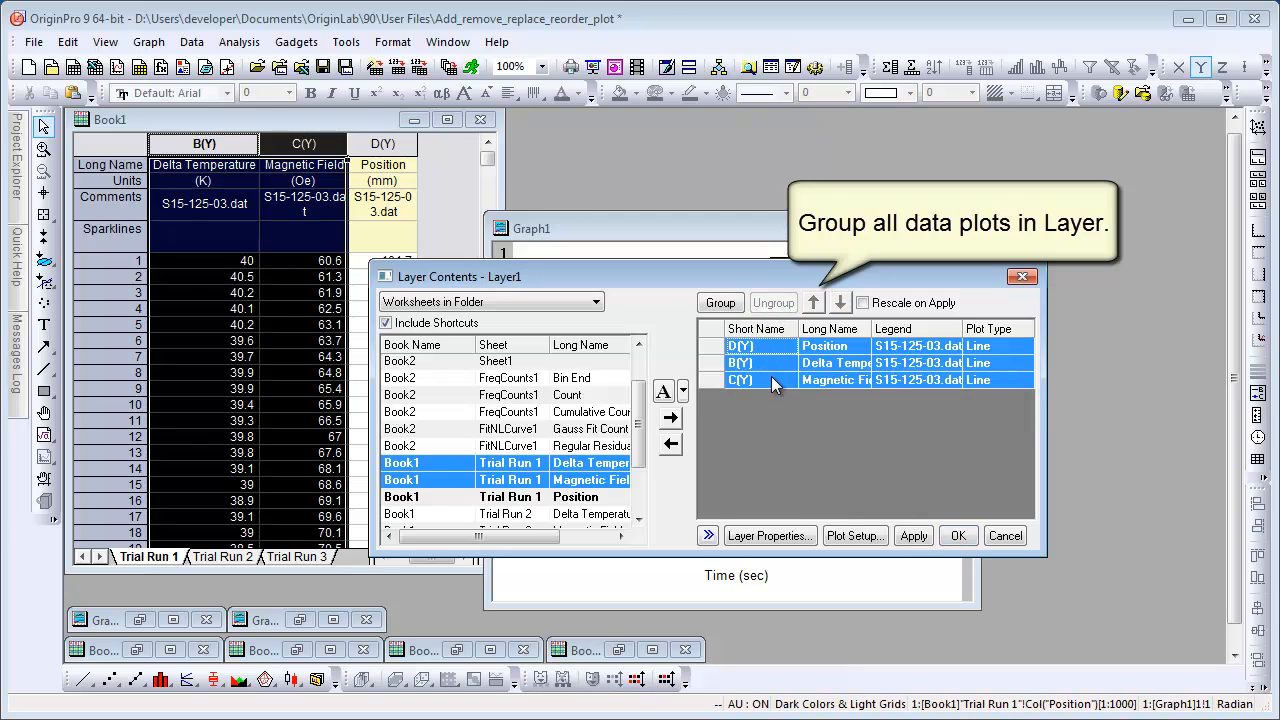
left_click(721, 305)
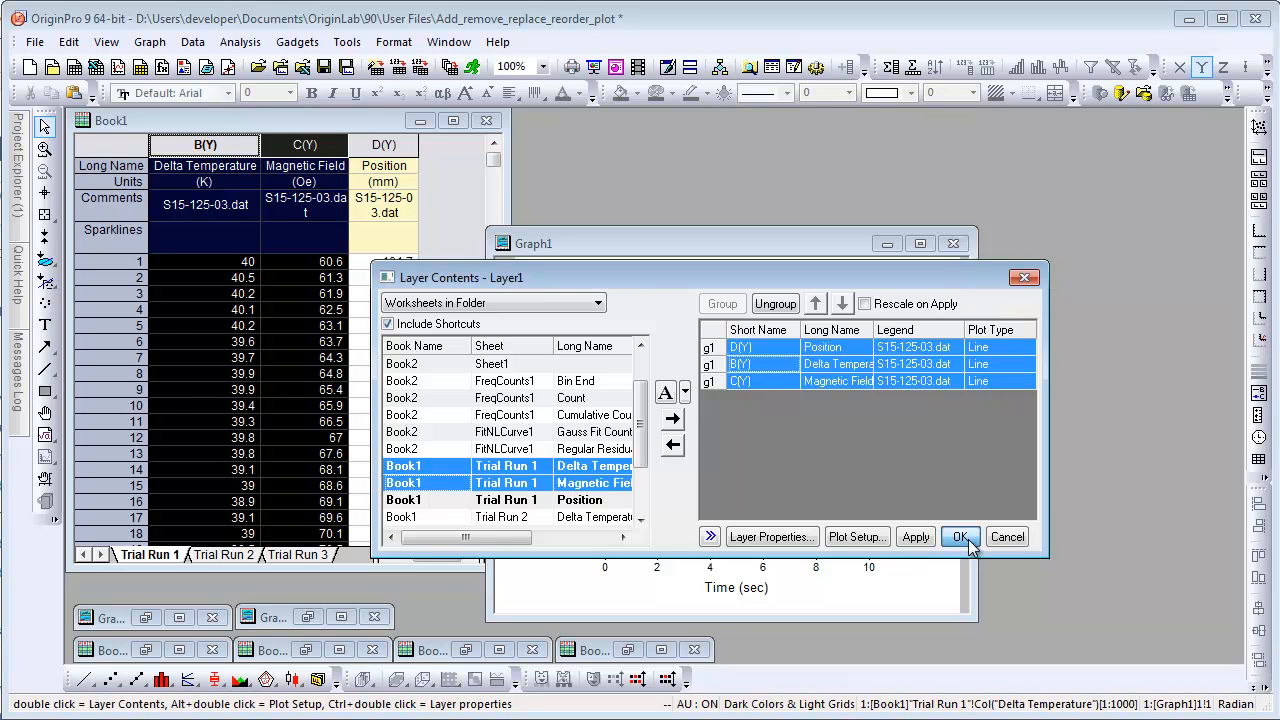
left_click(960, 537)
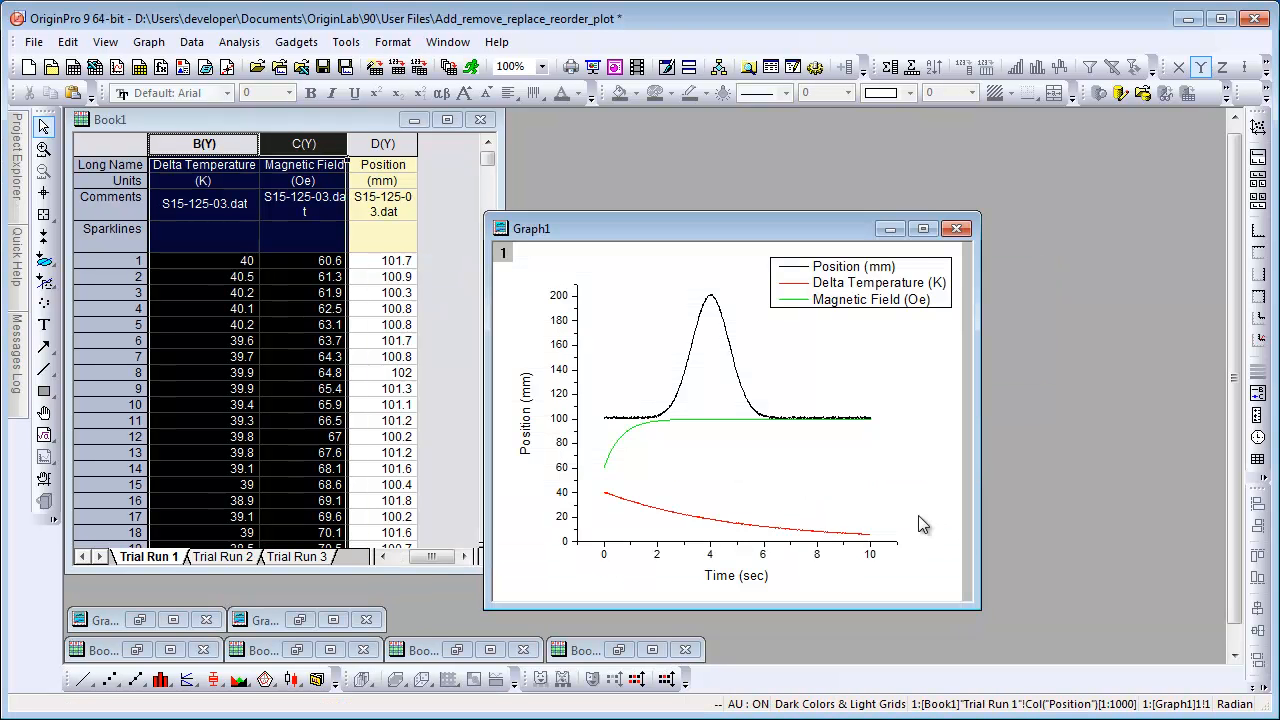
Hide the Magnetic Field and Delta Temperature data plots using their legend entries.
right_click(793, 302)
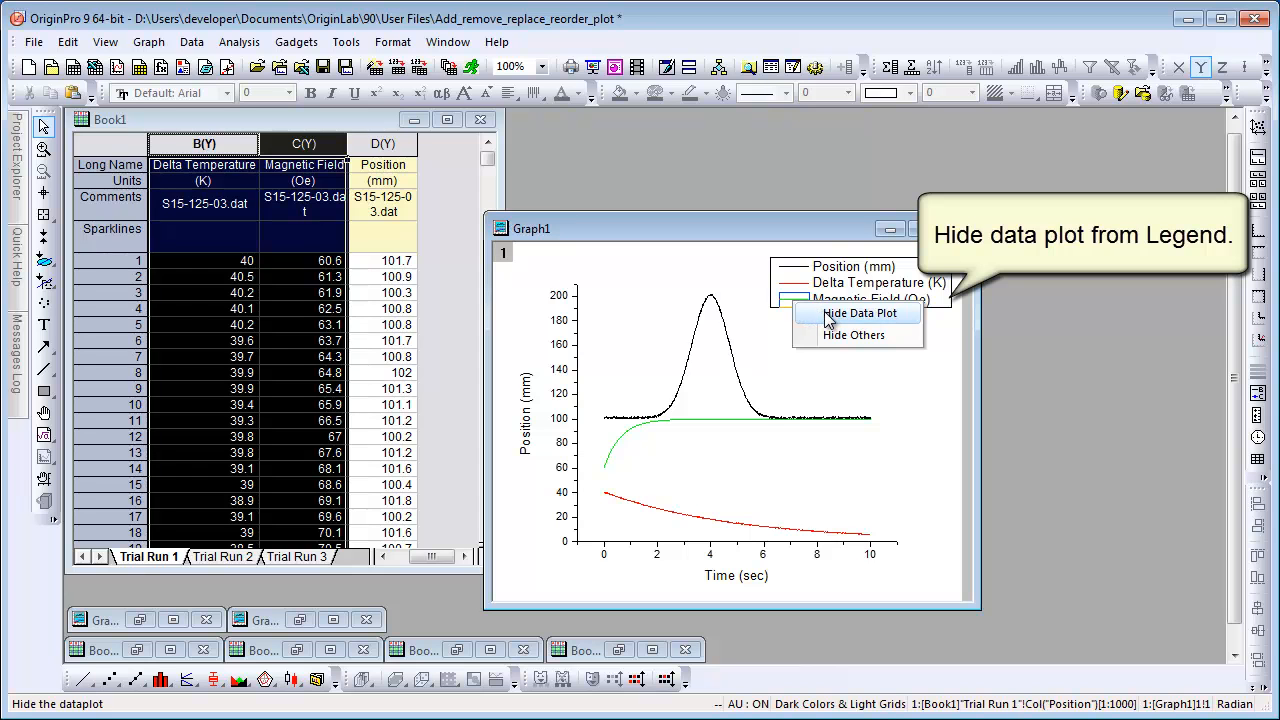
left_click(859, 314)
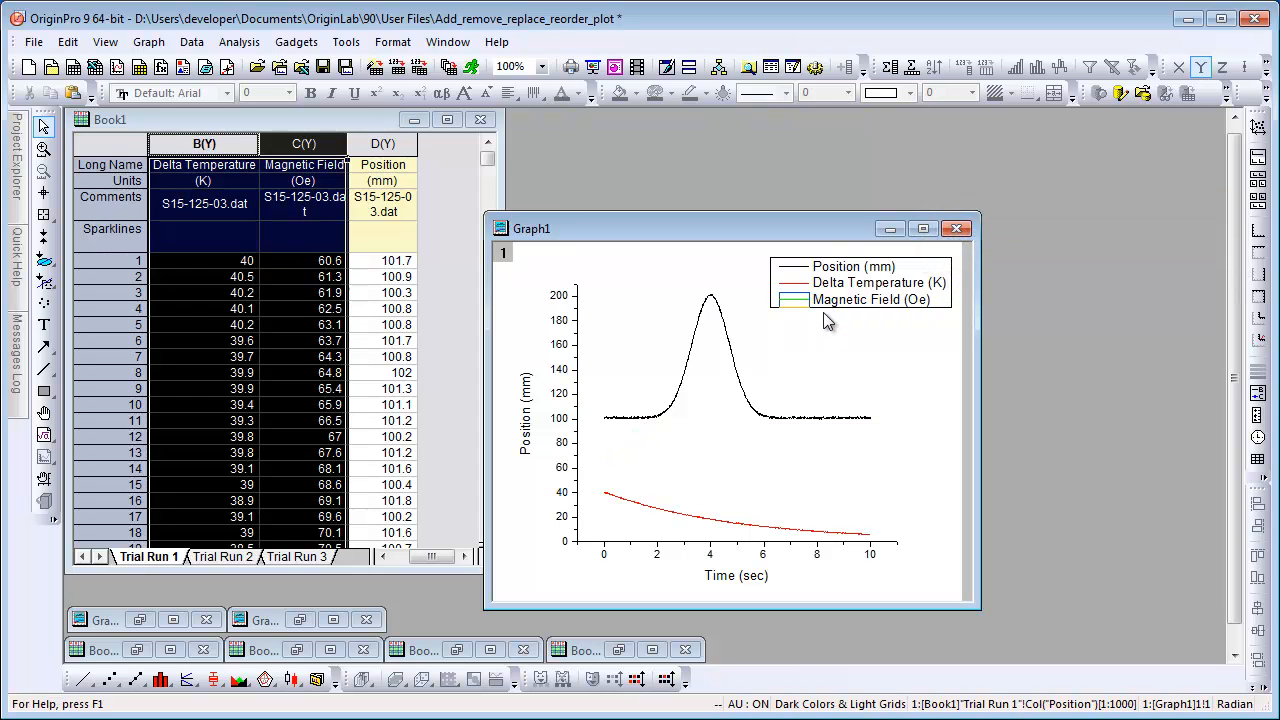
left_click(800, 289)
right_click(800, 290)
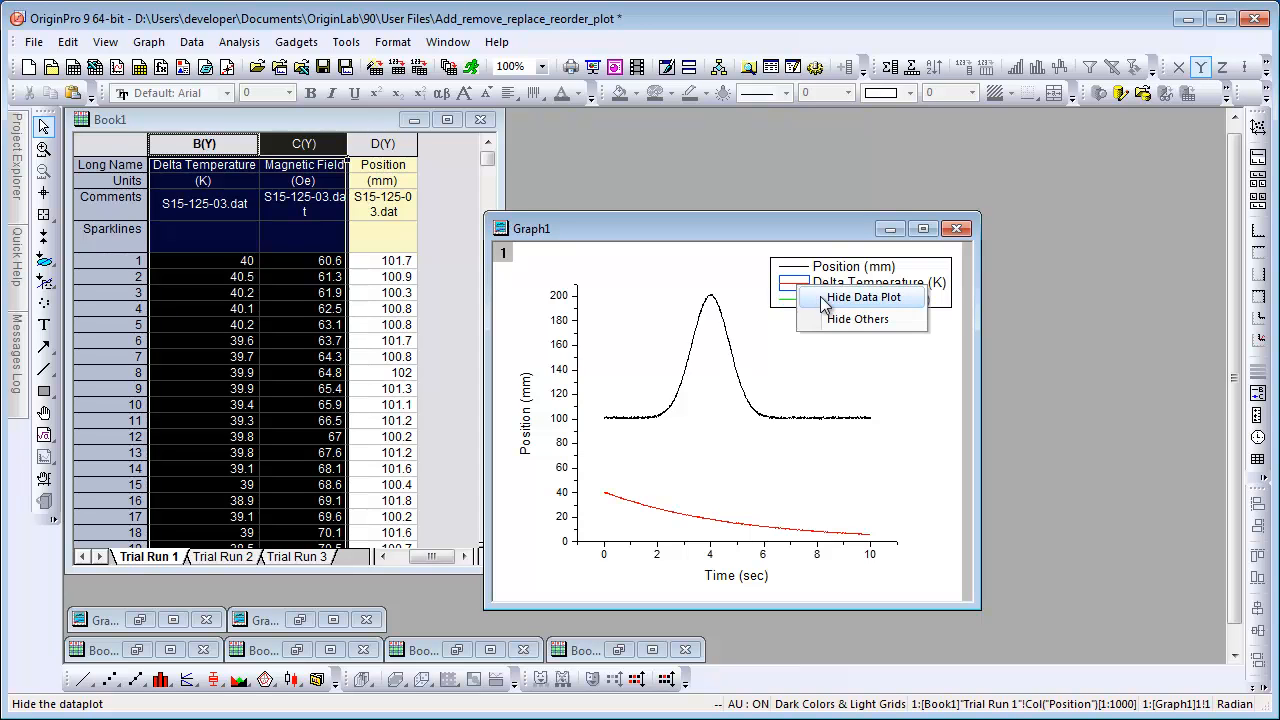
left_click(816, 303)
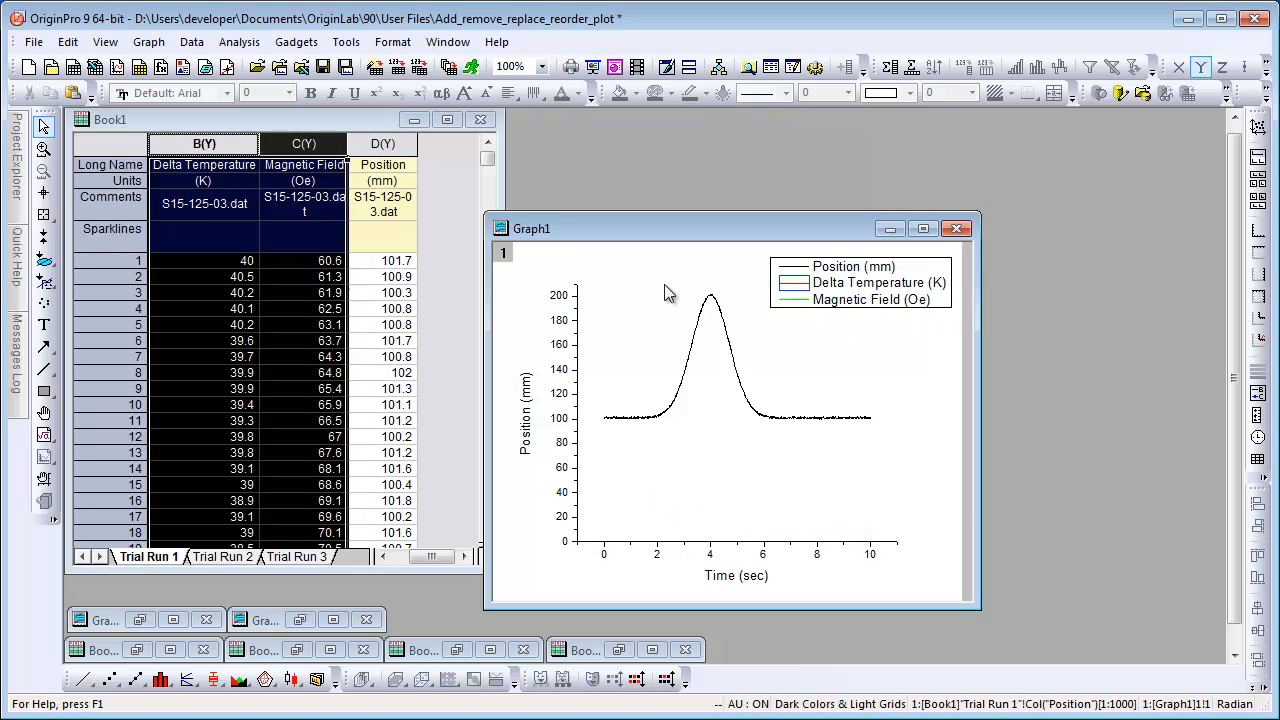
Open the layer's Layer Contents and remove all three plots from the layer.
double_click(501, 255)
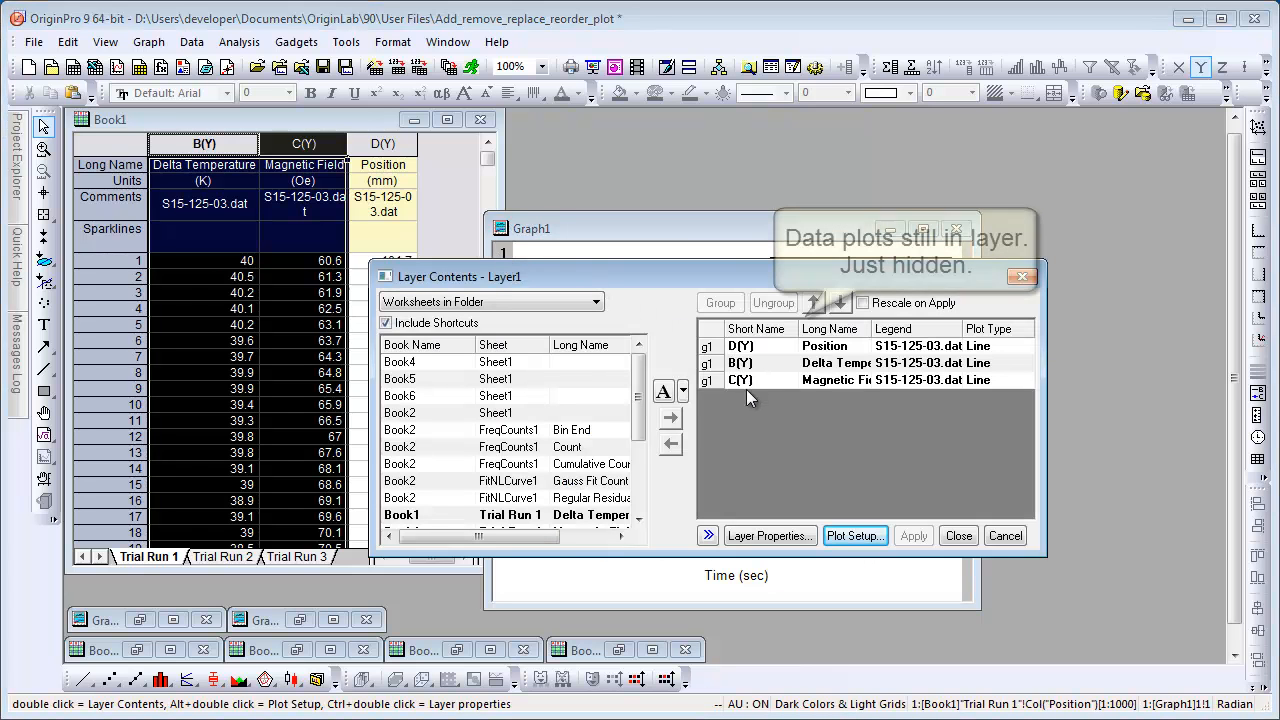
left_click(791, 346)
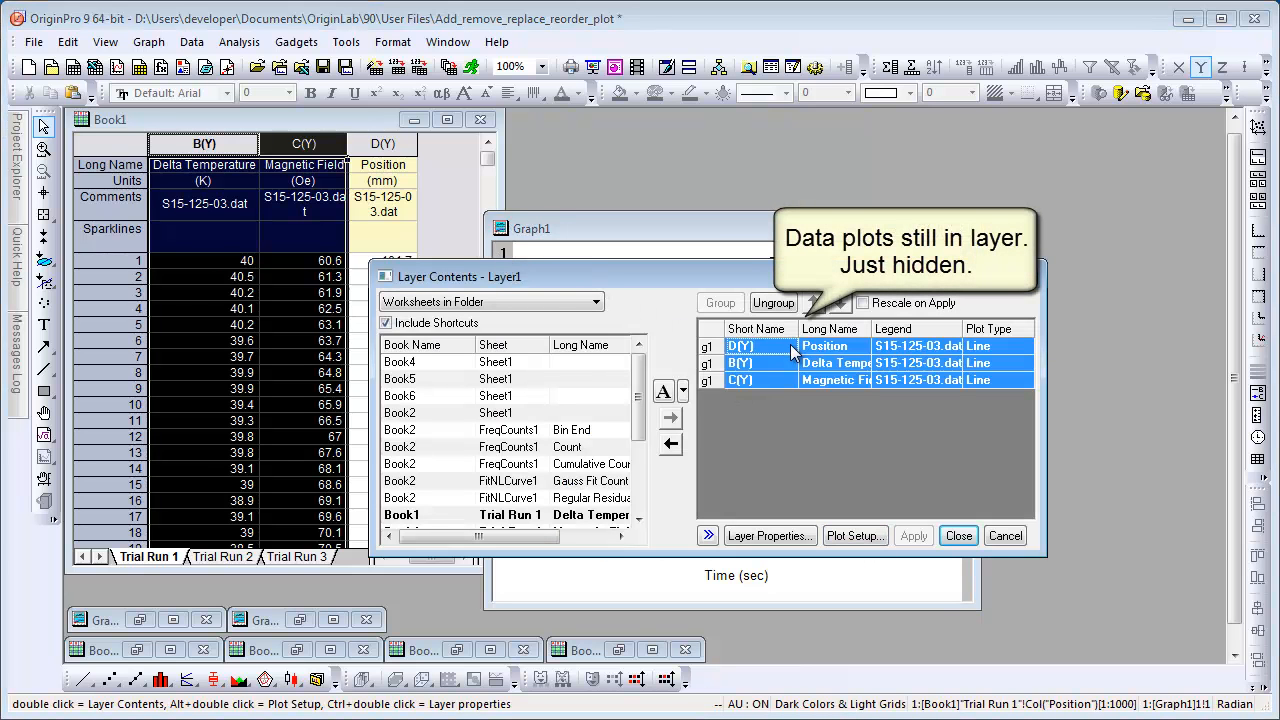
left_click(671, 446)
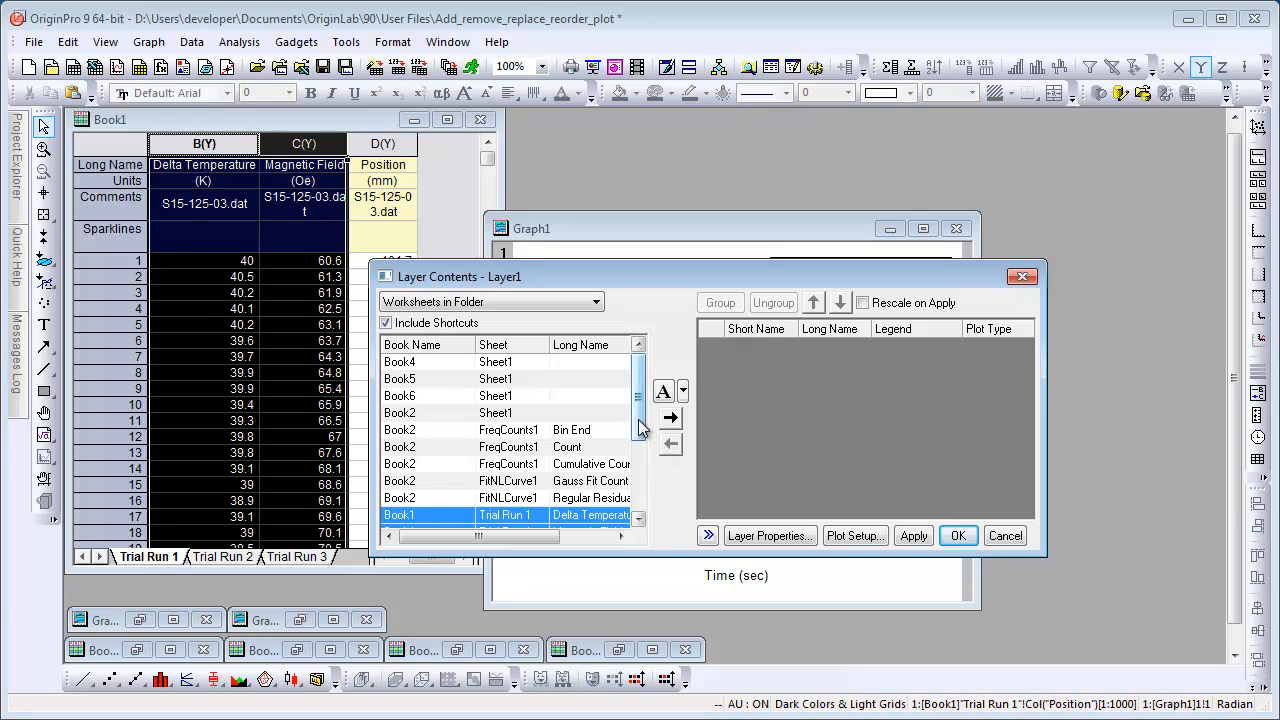
Sort datasets by Long Name, add the Position datasets from Trial Run 1, 2 and 3 with Rescale on Apply, and confirm.
left_click(590, 345)
left_click_drag(645, 388, 646, 455)
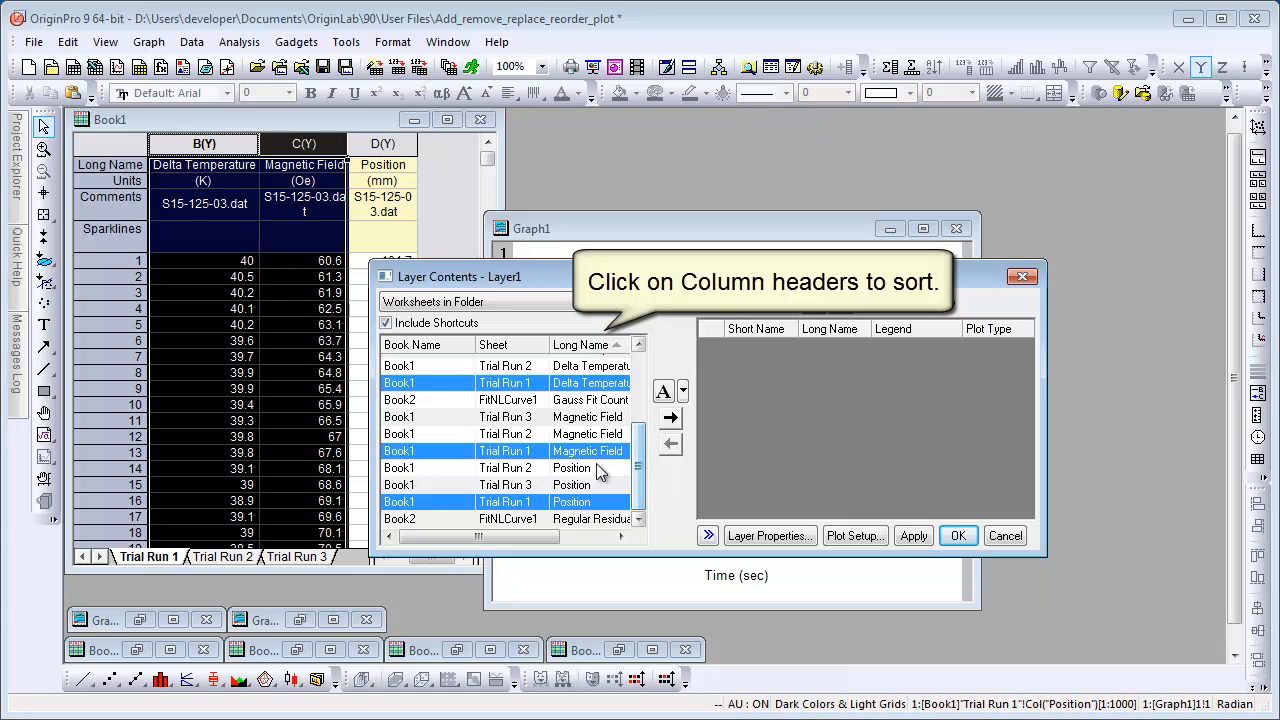
left_click_drag(446, 467, 448, 507)
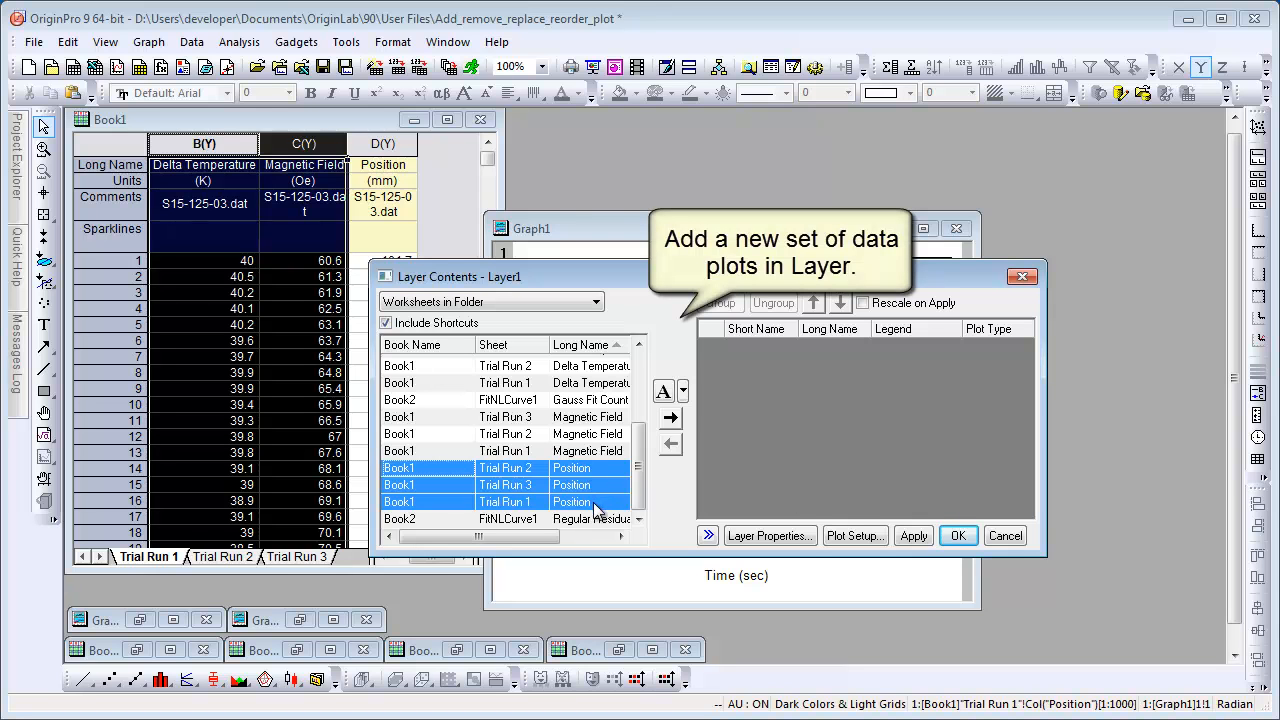
left_click(670, 419)
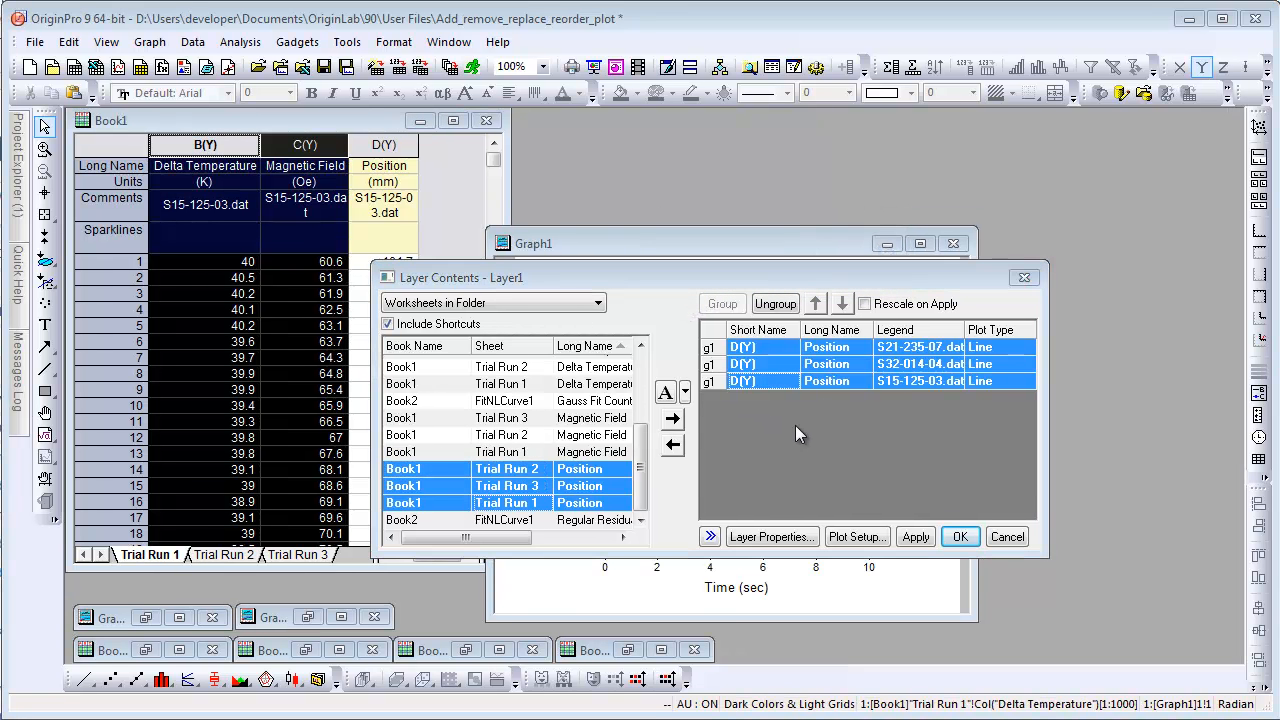
left_click(865, 305)
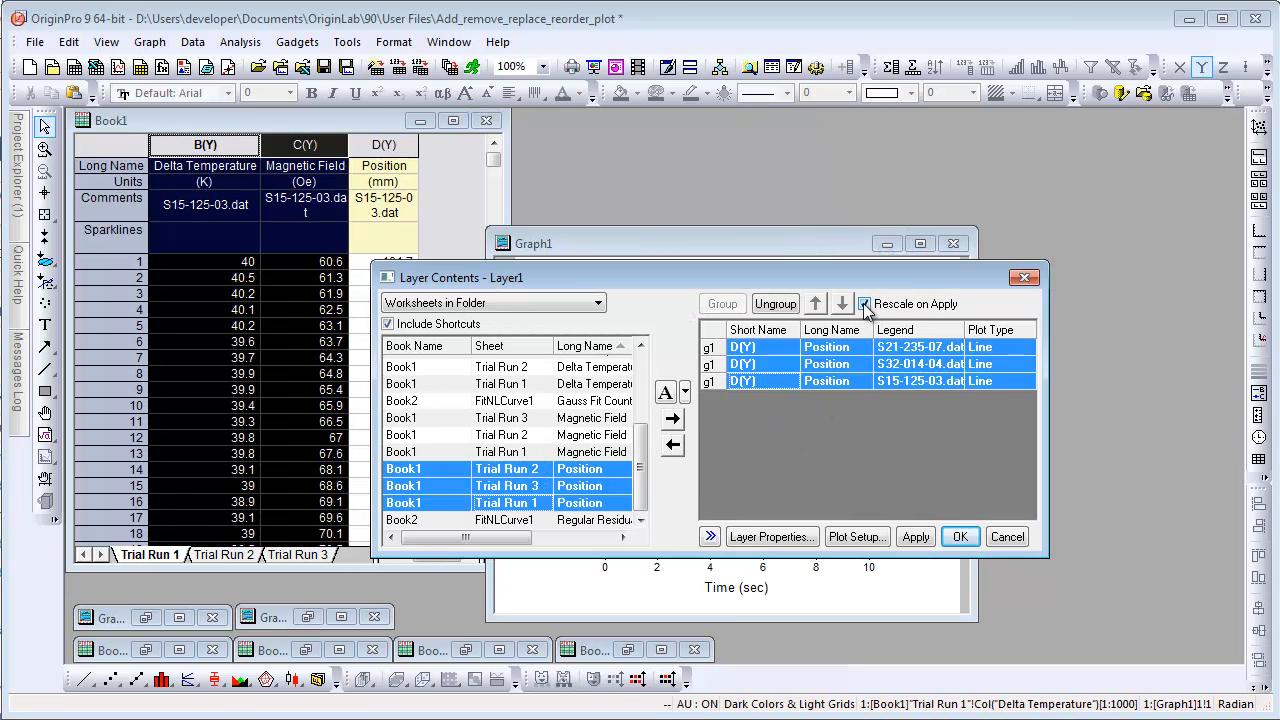
left_click(965, 543)
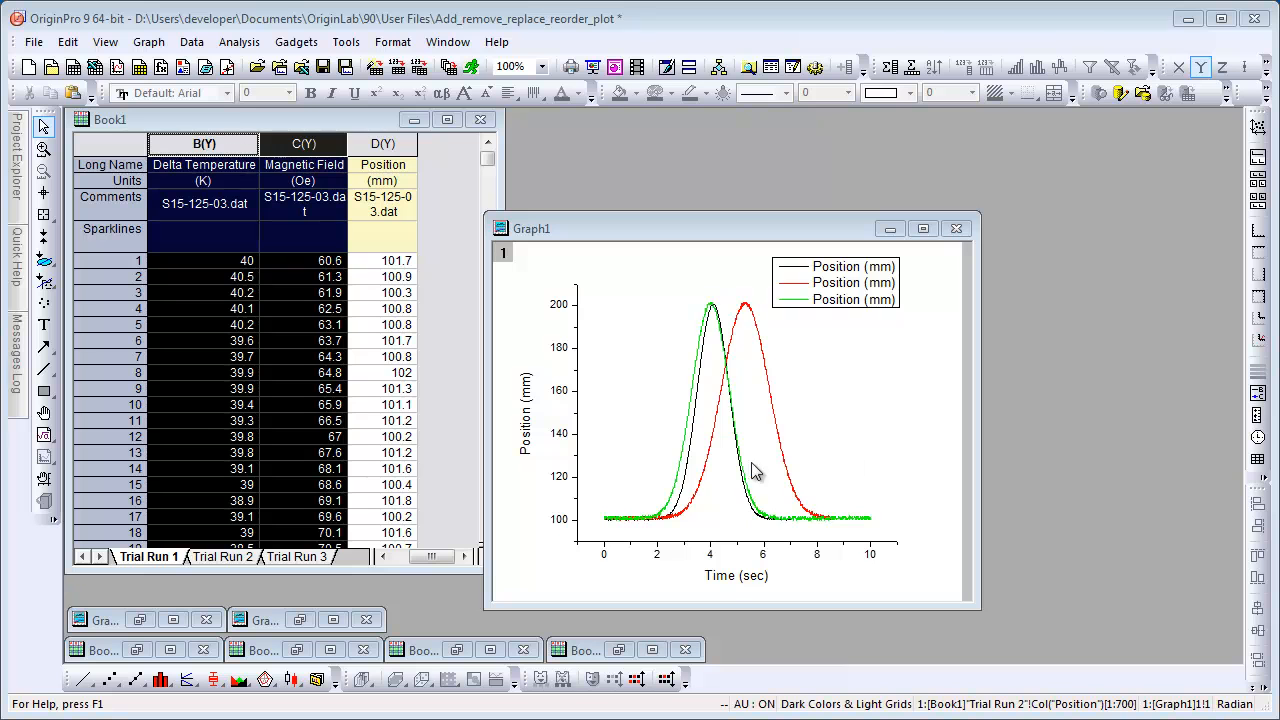
Open Graph2's Layer Contents and move the Gauss Fit Count plot below the Count plot, then apply.
left_click(140, 621)
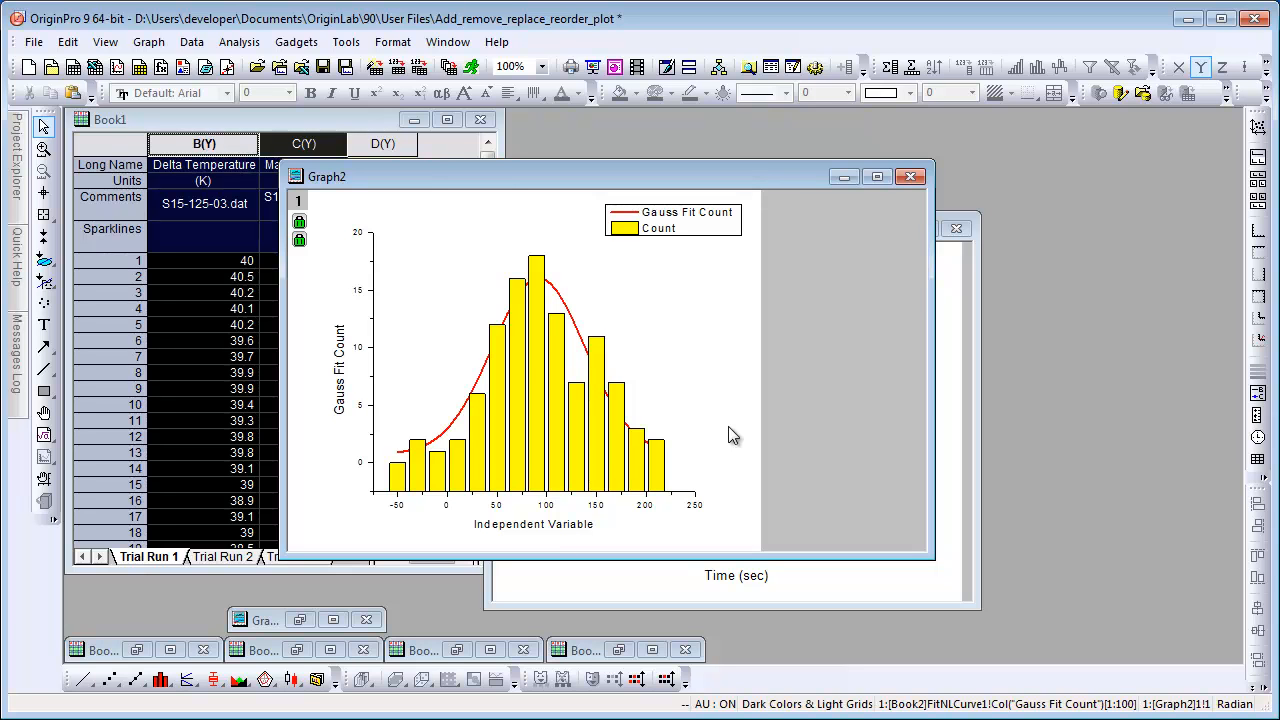
double_click(299, 204)
left_click_drag(590, 262, 806, 341)
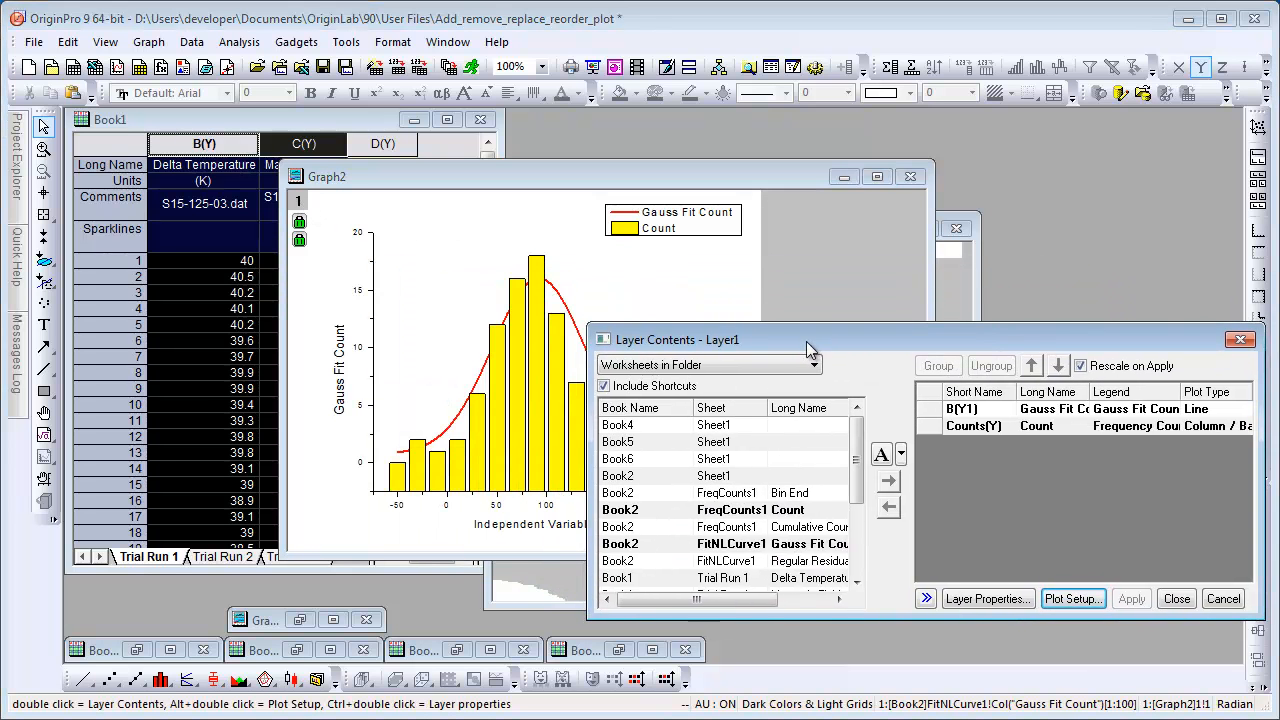
left_click(1048, 409)
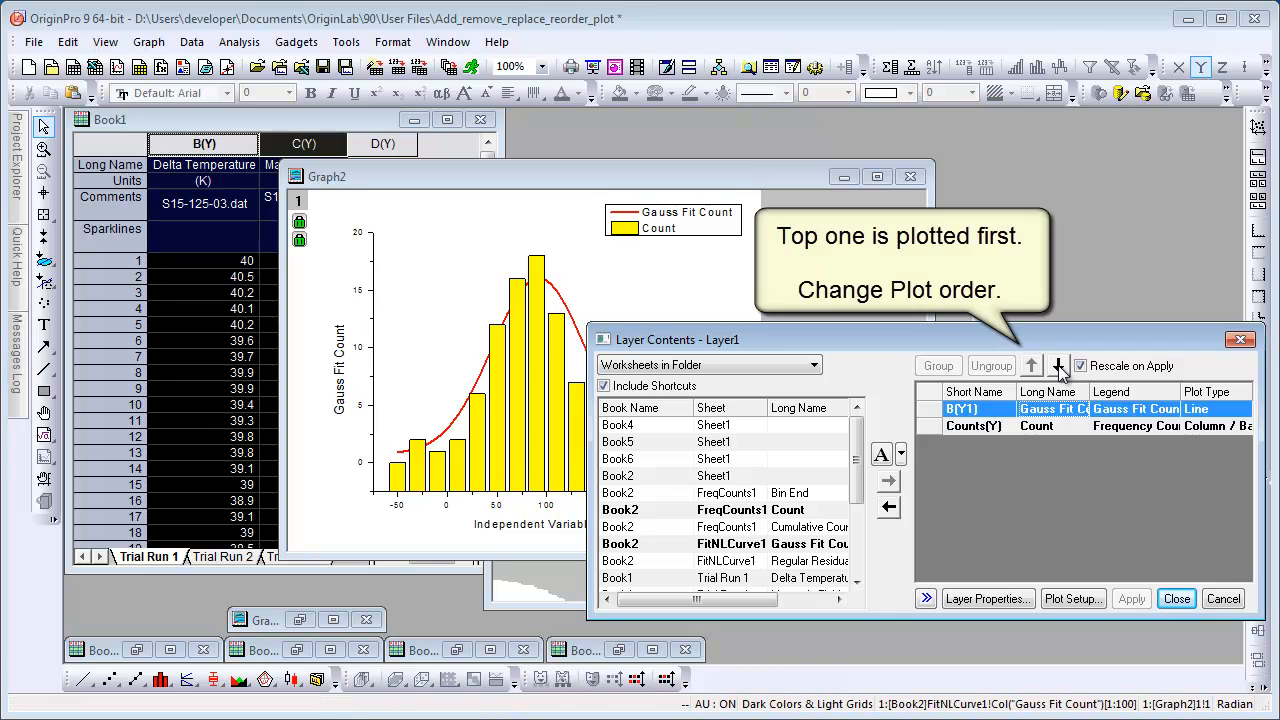
left_click(1060, 368)
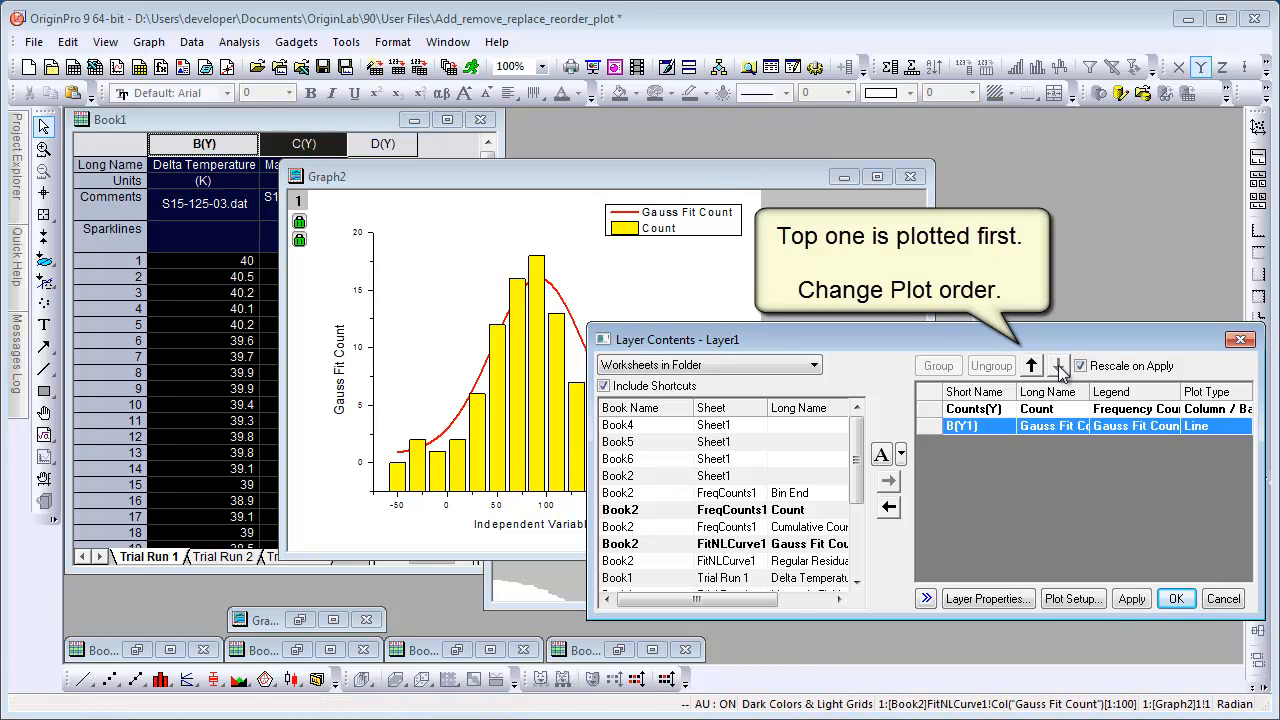
left_click(1132, 599)
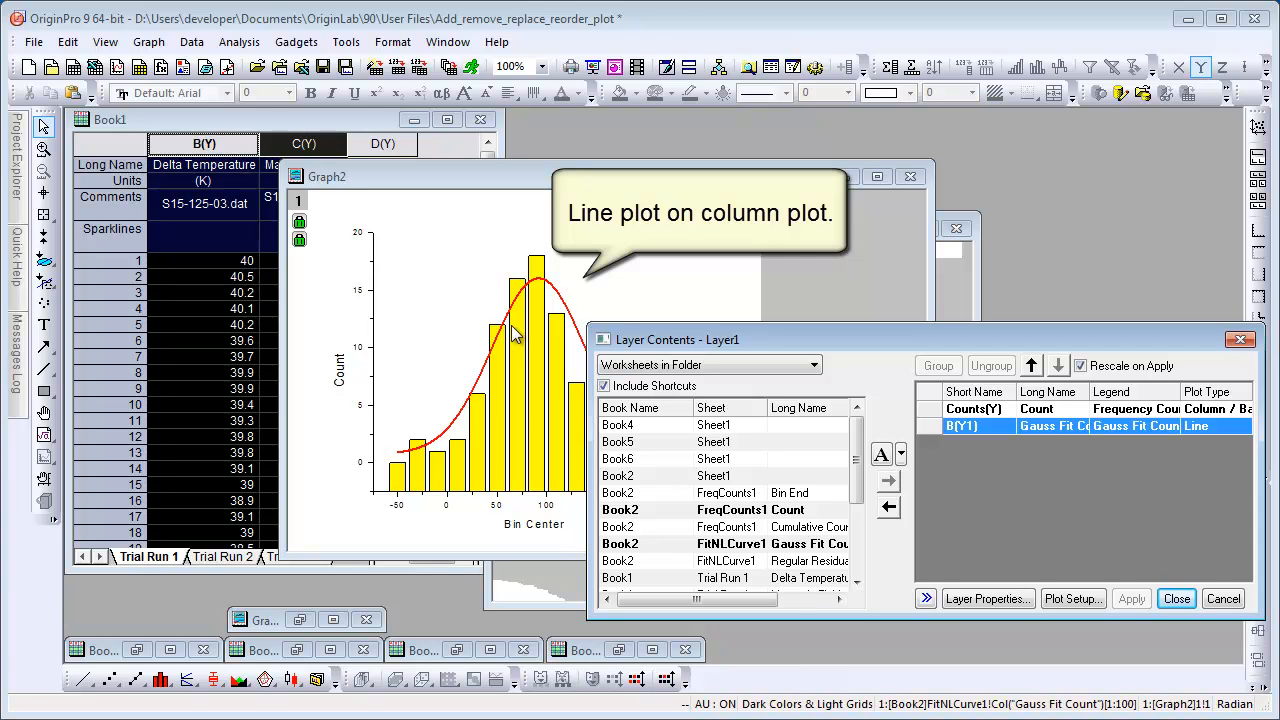
List worksheets associated with the graph and add the Cumulative Count dataset to the layer, then apply.
left_click(815, 367)
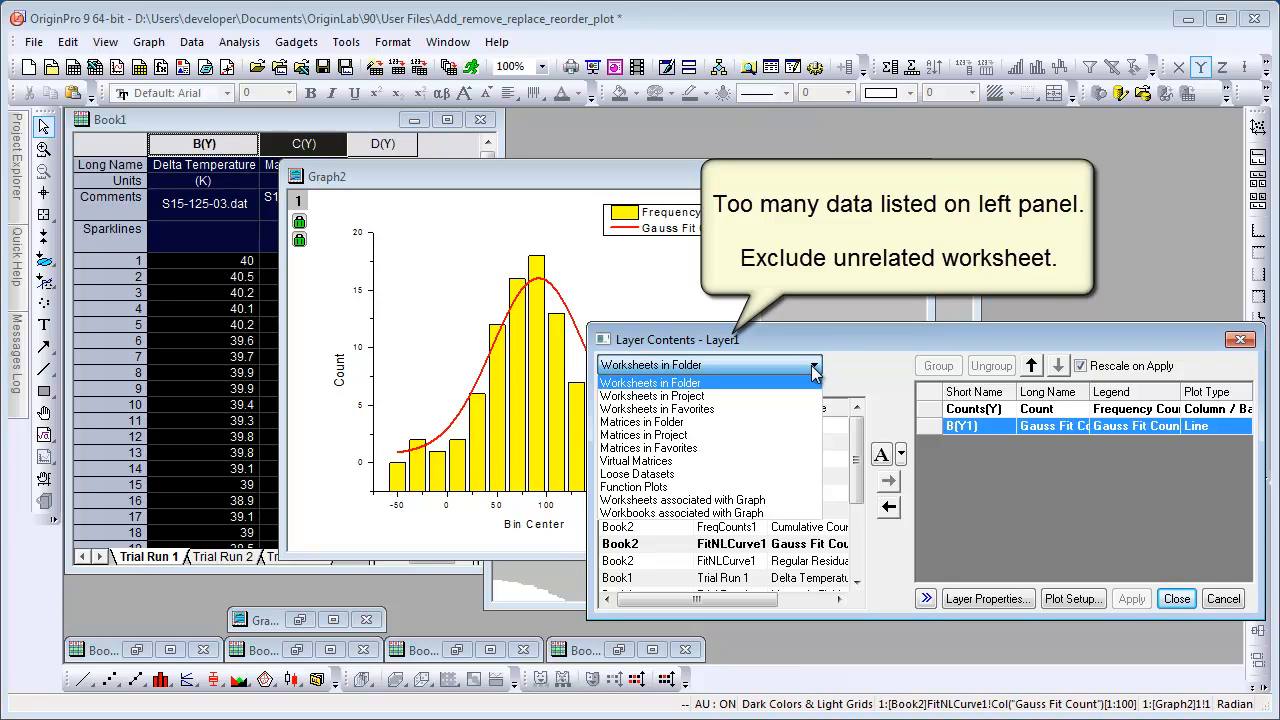
left_click(755, 501)
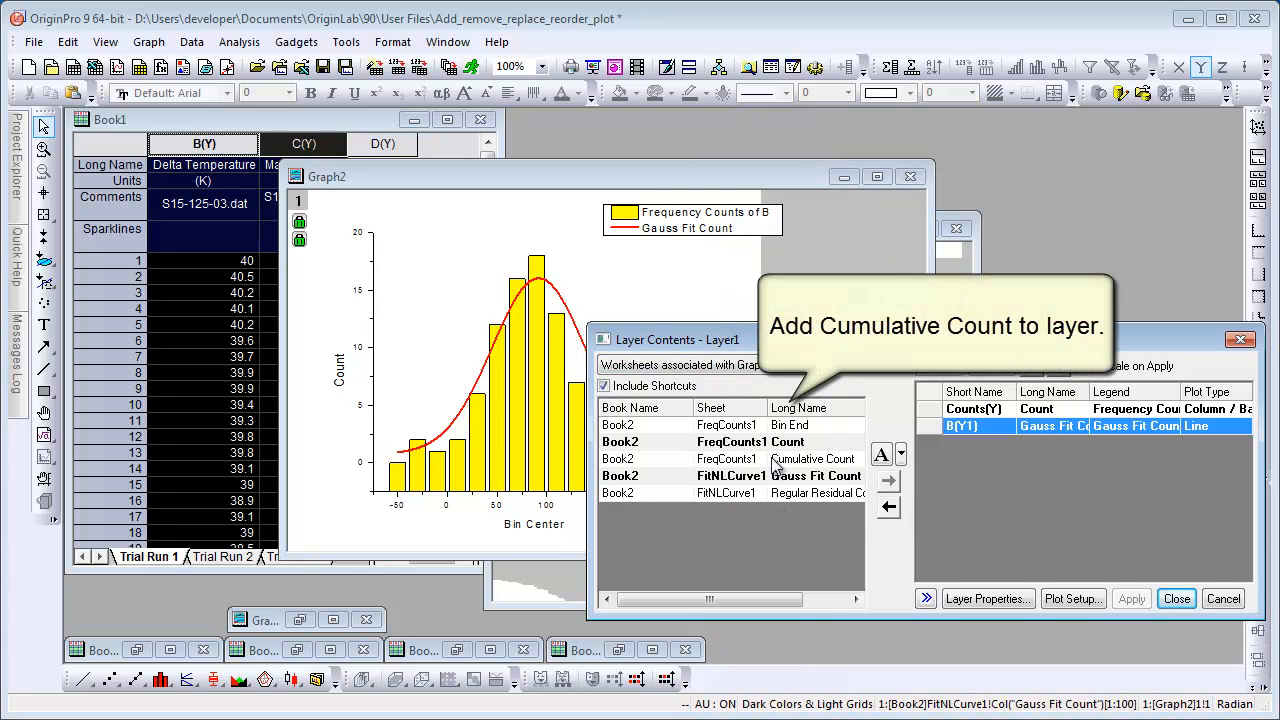
left_click(776, 462)
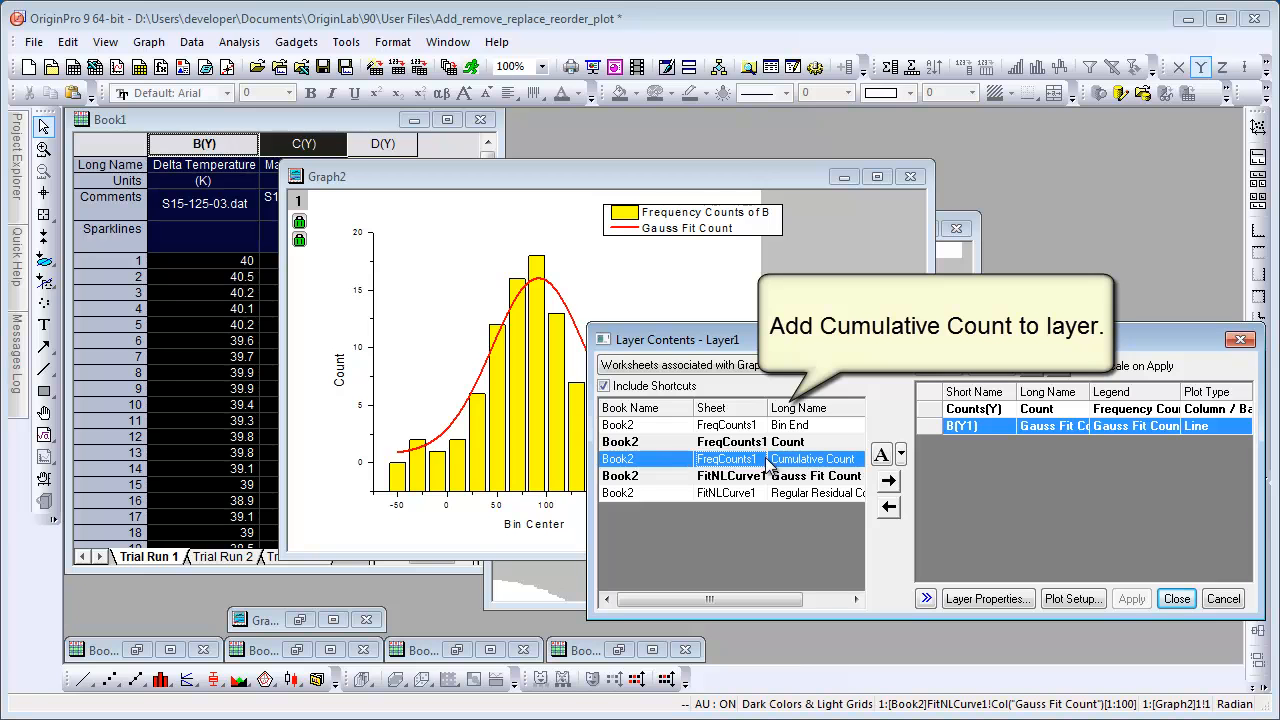
left_click(889, 482)
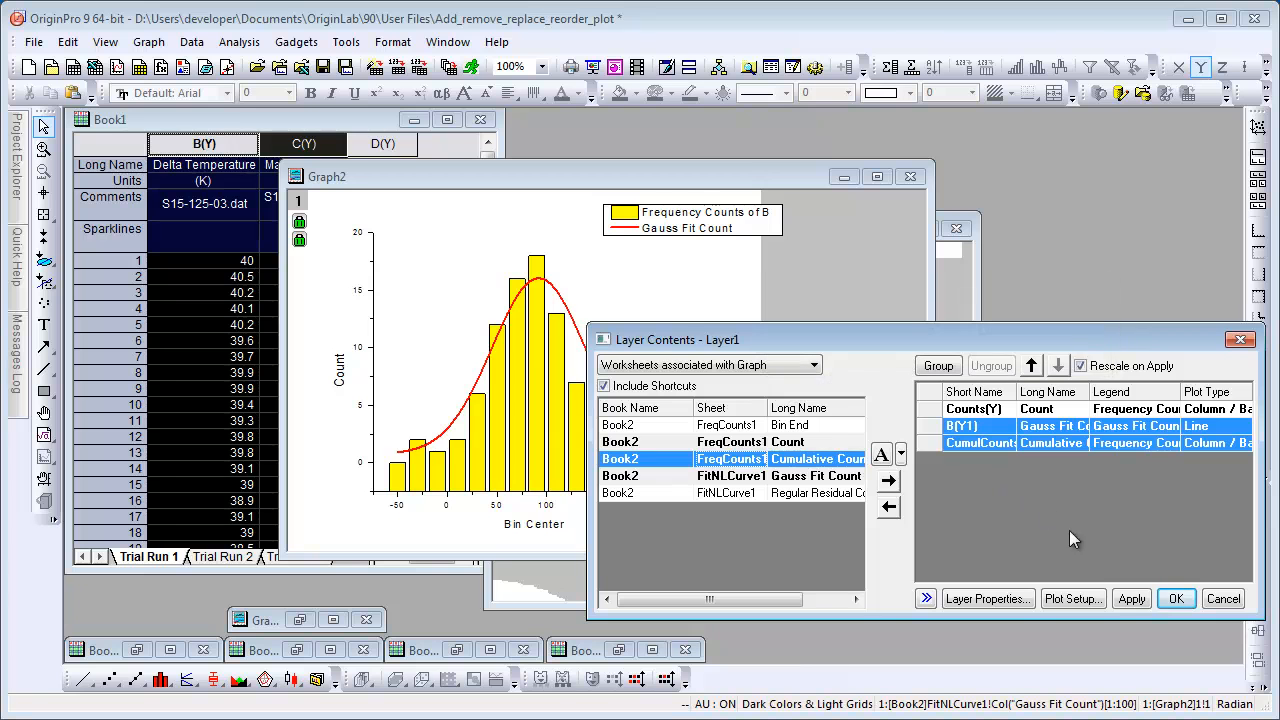
left_click(1131, 599)
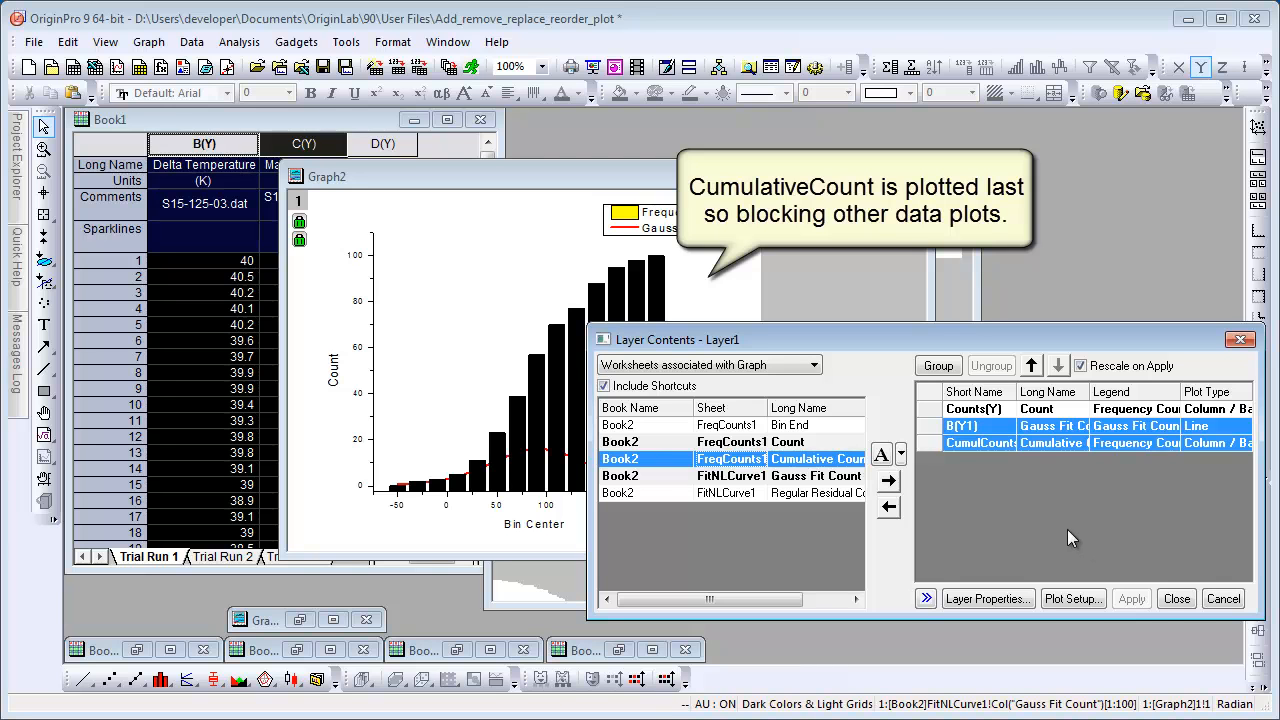
Move the Cumulative Count plot to the top of the layer's plot list, apply and close the dialog.
left_click(926, 598)
left_click_drag(1100, 345, 981, 287)
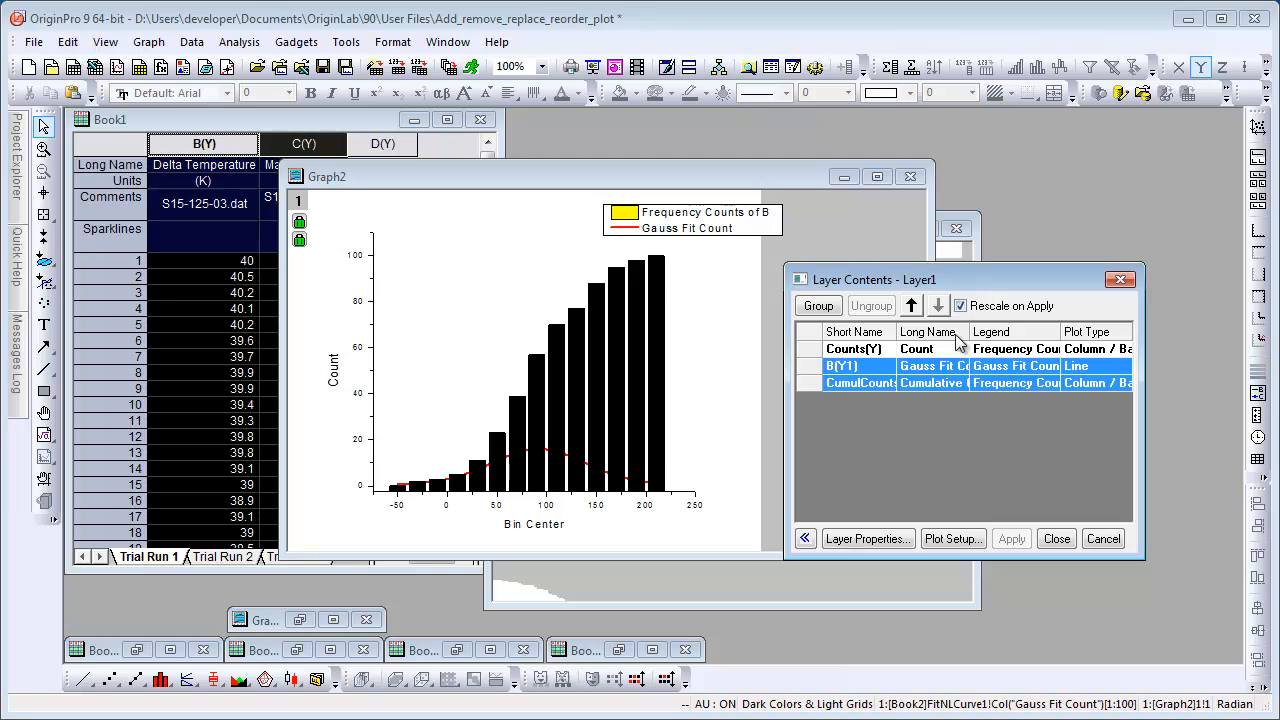
left_click(904, 383)
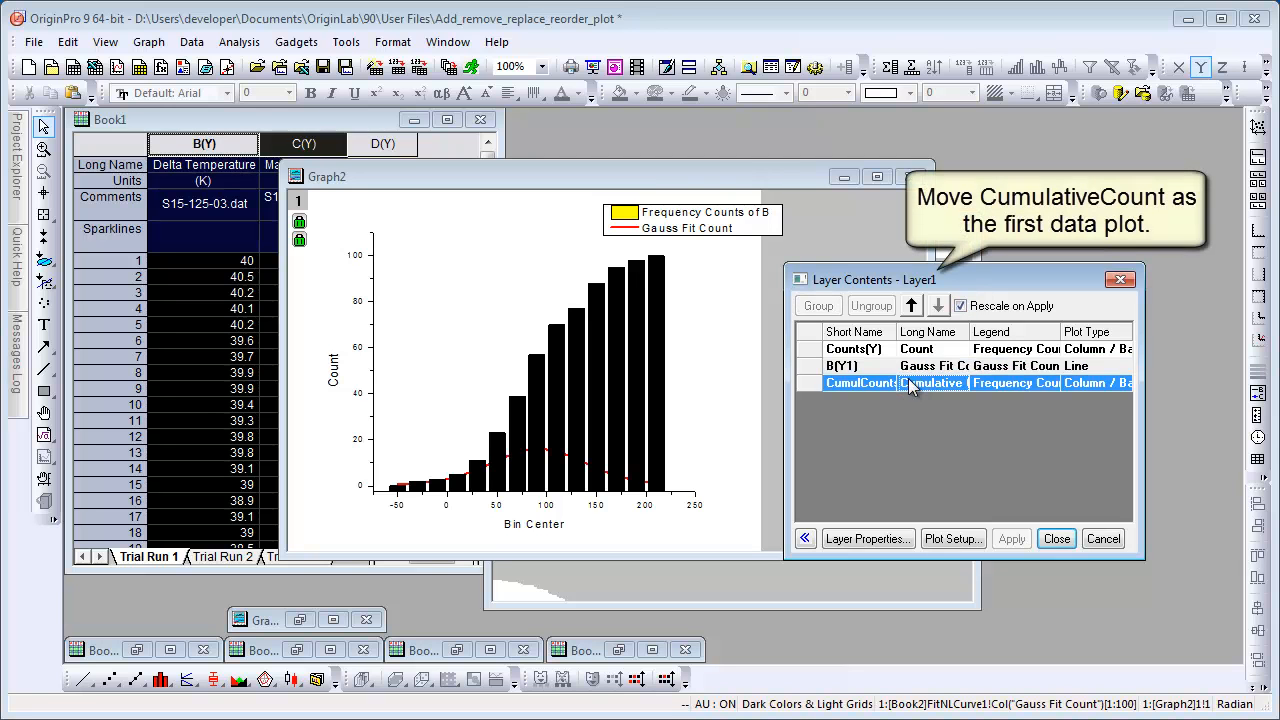
left_click(911, 306)
left_click(911, 306)
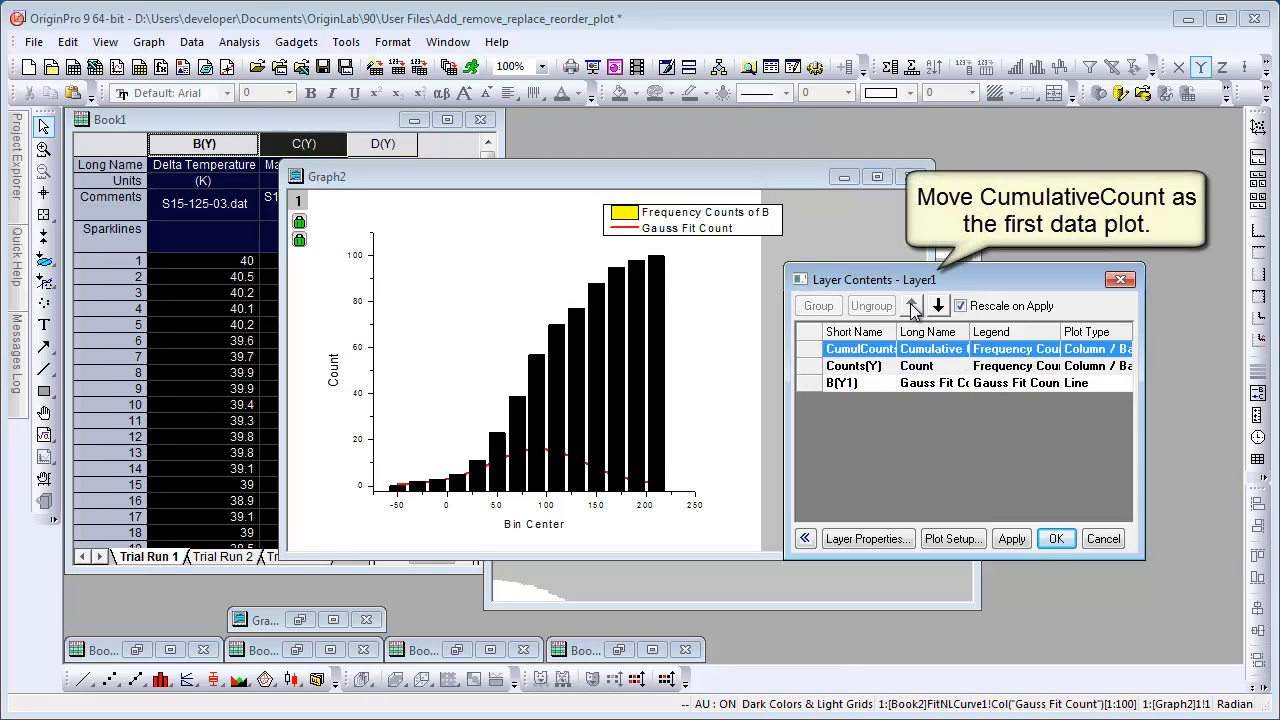
left_click(1010, 540)
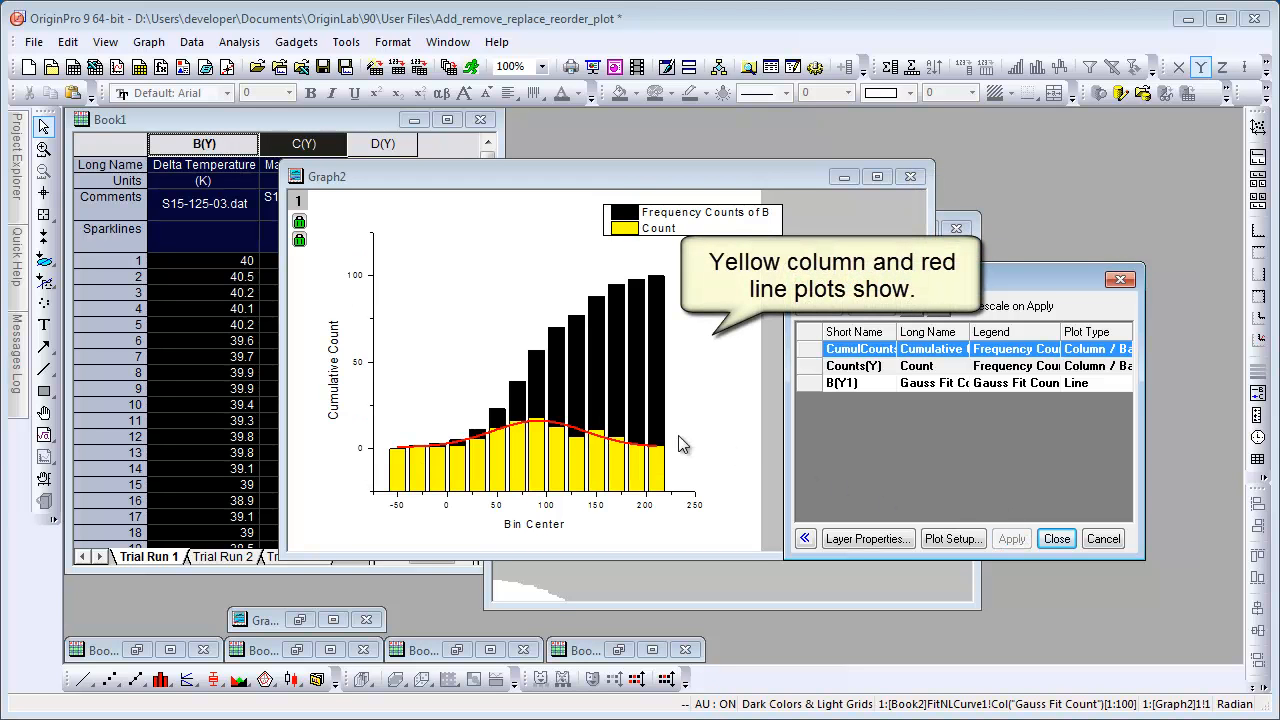
left_click(1057, 539)
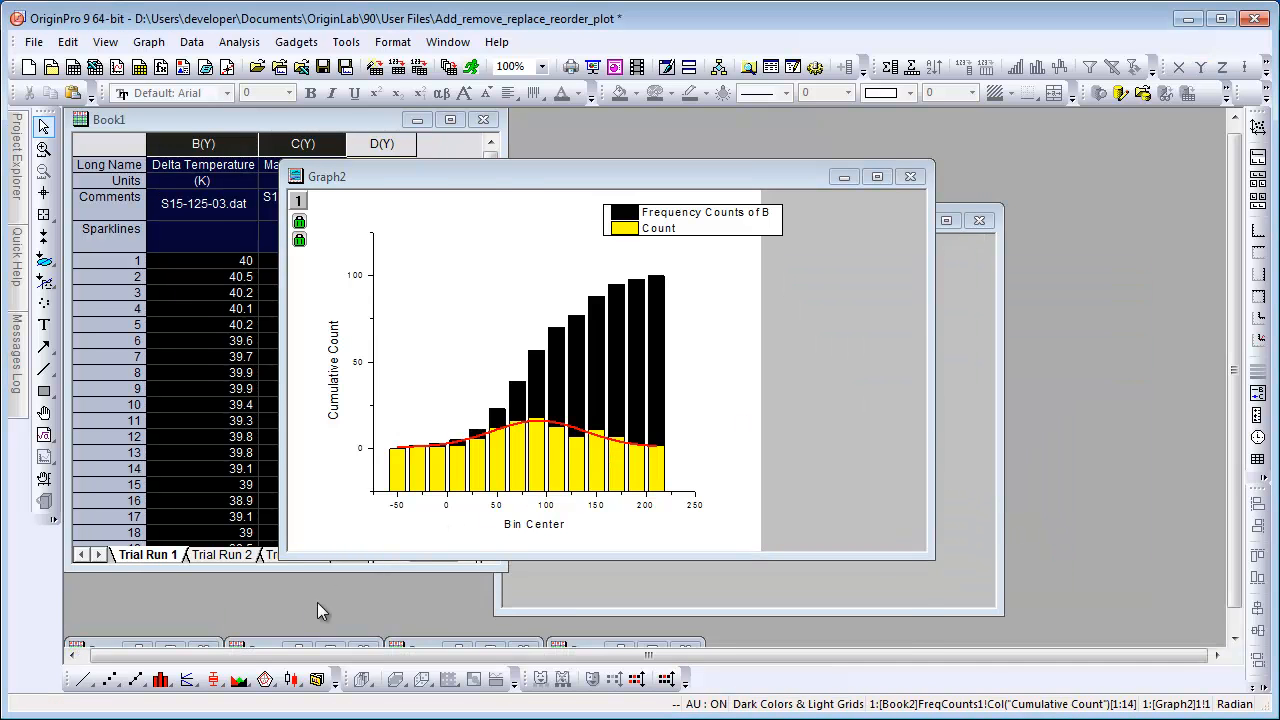
Open Graph3 and view layer 1's Layer Contents, then close the dialog.
left_click(300, 619)
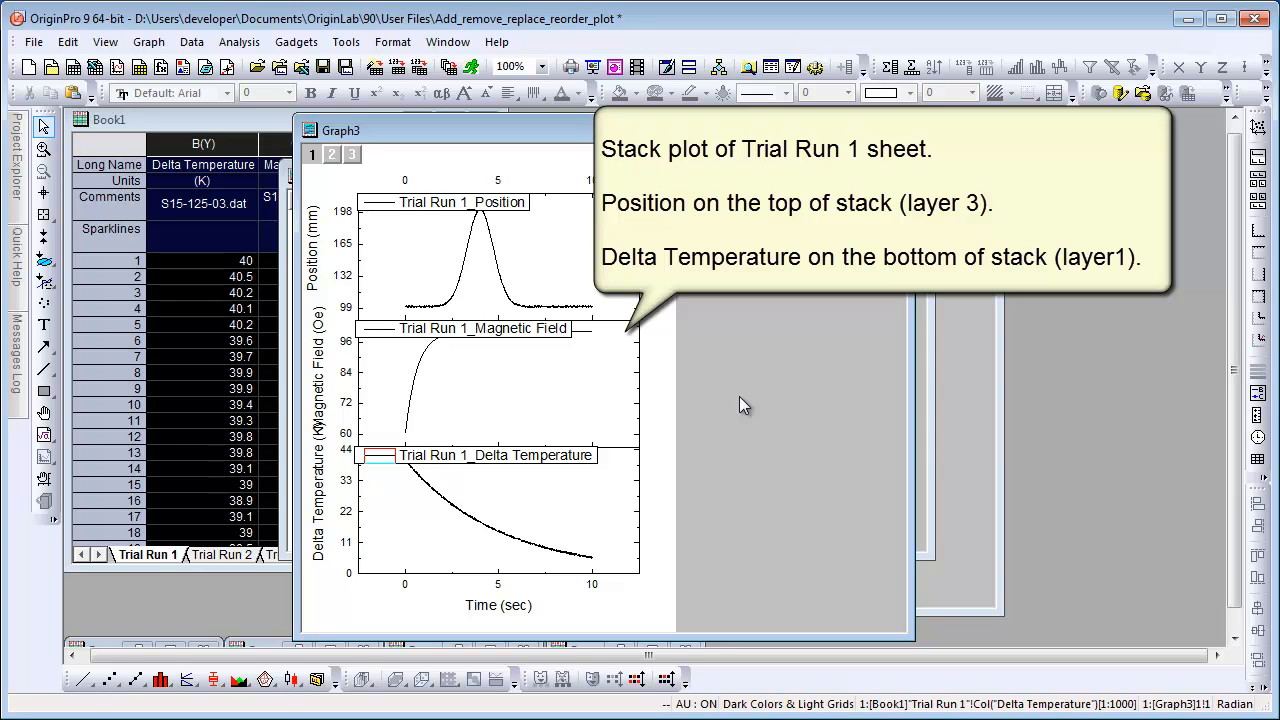
double_click(312, 154)
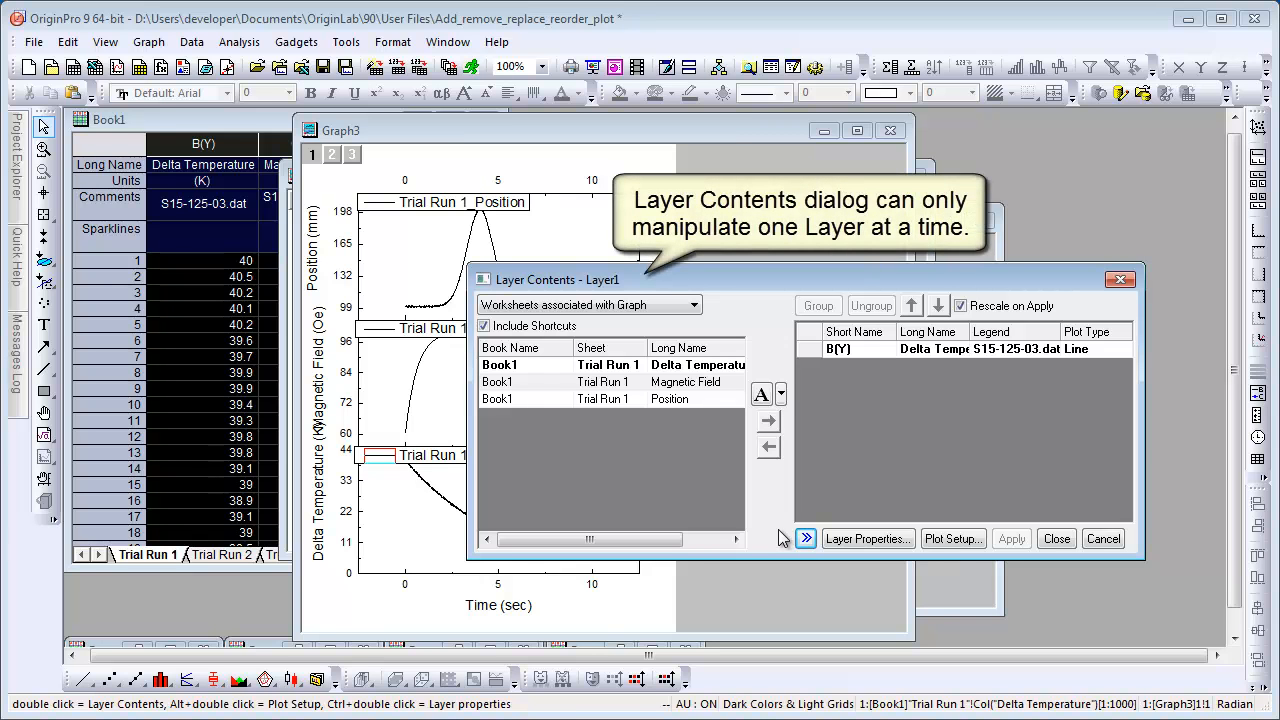
left_click(1119, 281)
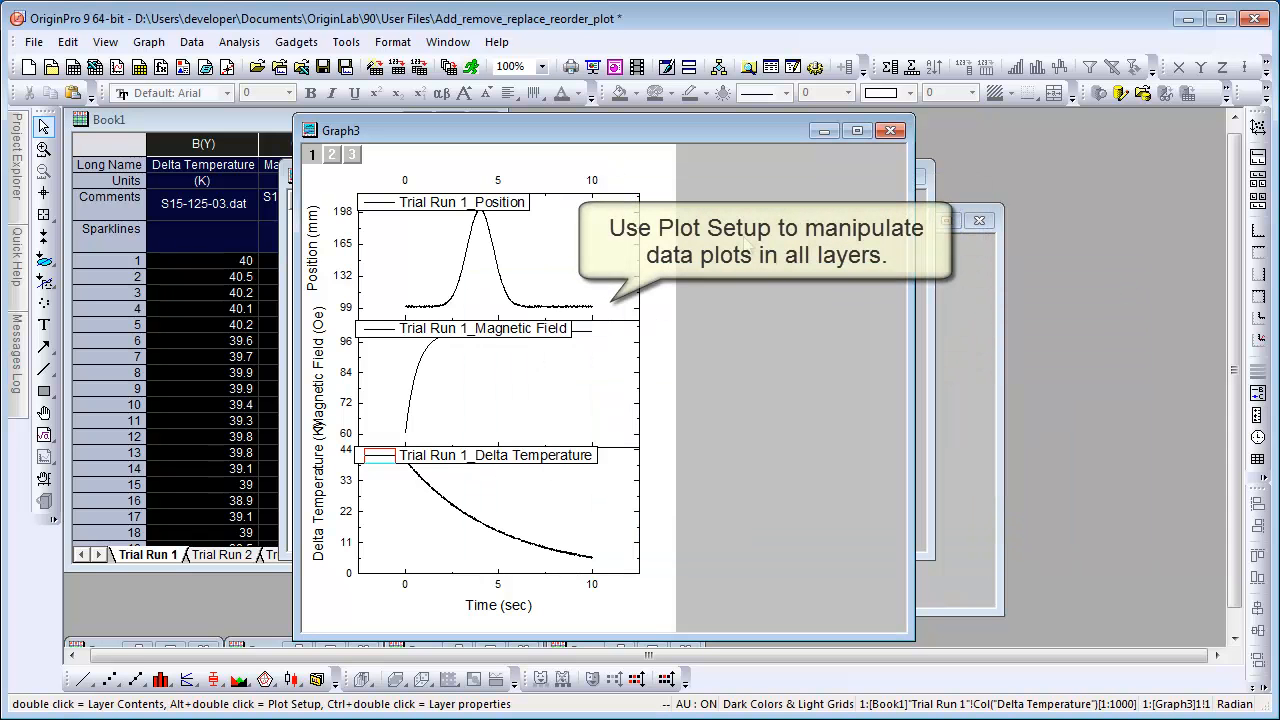
Open Plot Setup for Graph3 and expand Layer 2 and Layer 3 in the plot list.
right_click(311, 161)
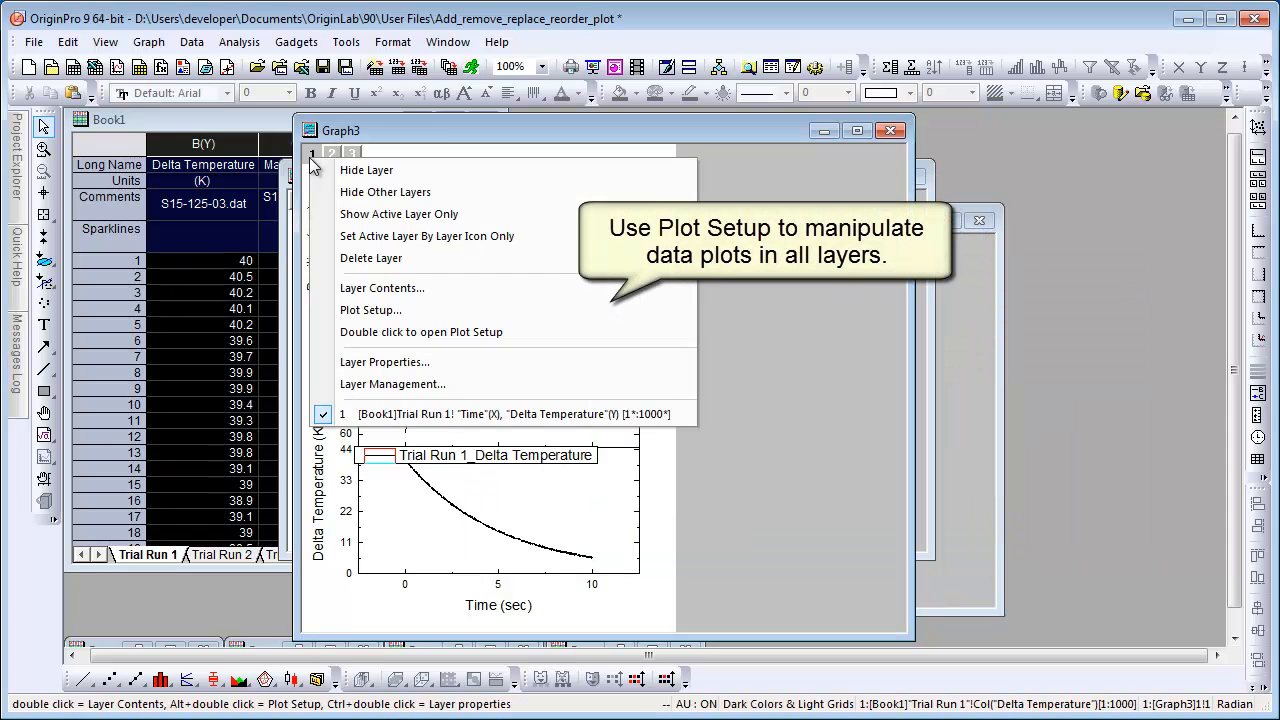
left_click(411, 311)
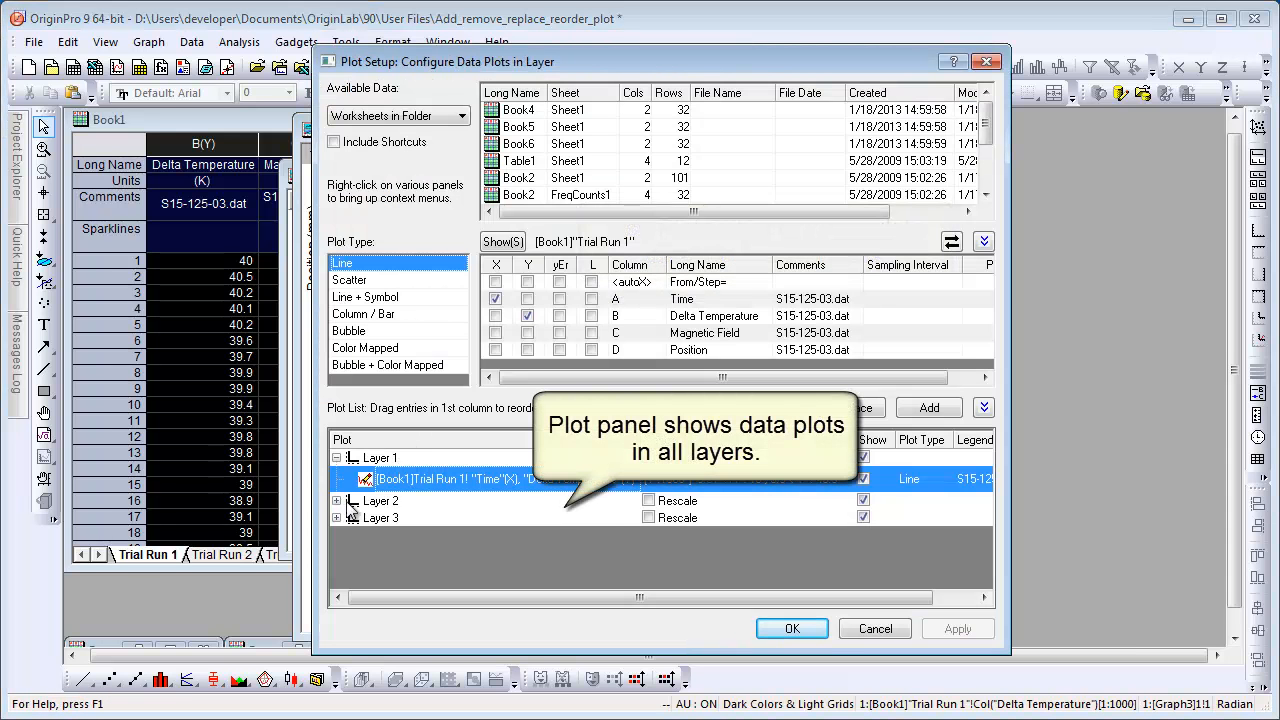
left_click(337, 500)
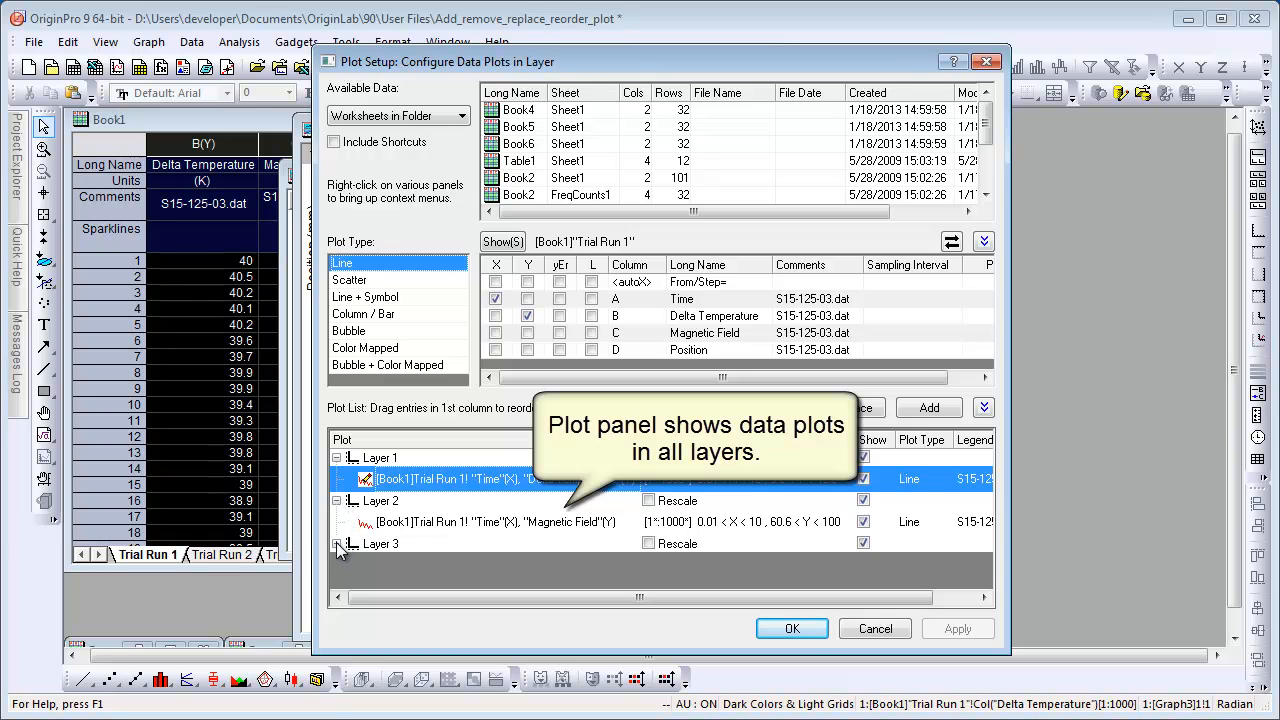
left_click(337, 543)
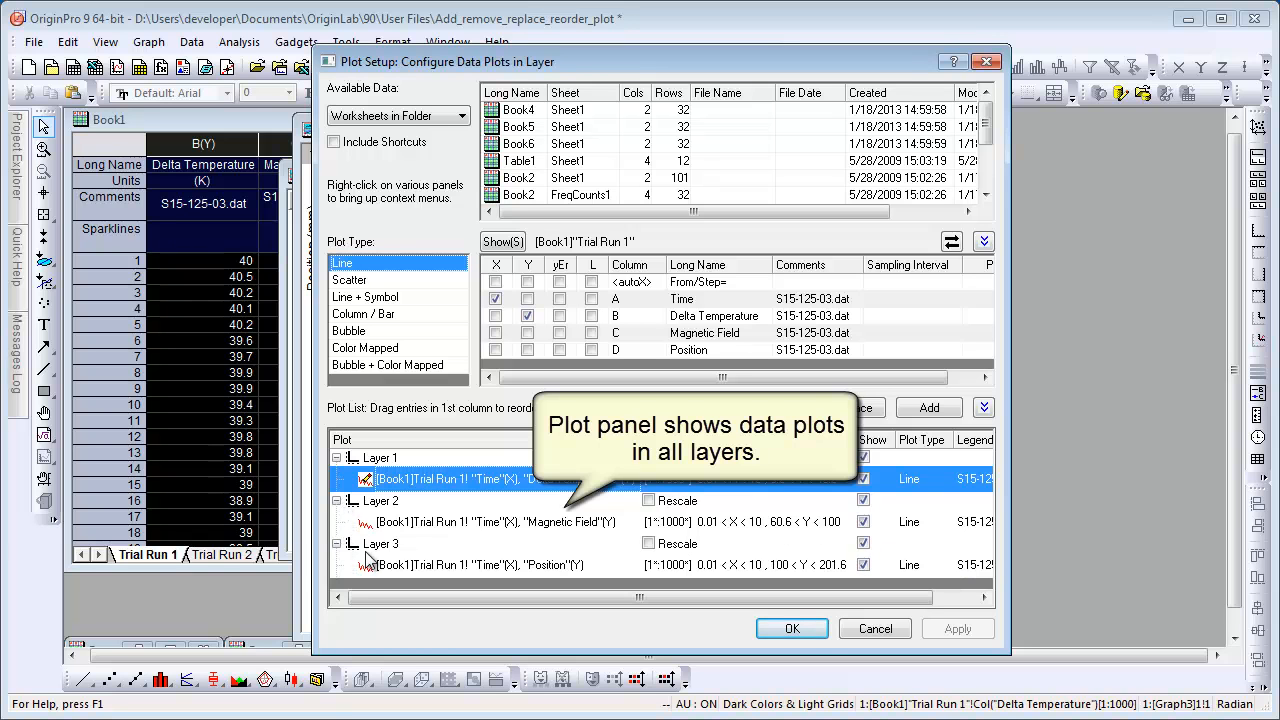
Remove Layer 1's Delta Temperature plot and add Trial Run 3's Time (X) vs Delta Temperature (Y) as a line plot to Layer 1.
right_click(477, 478)
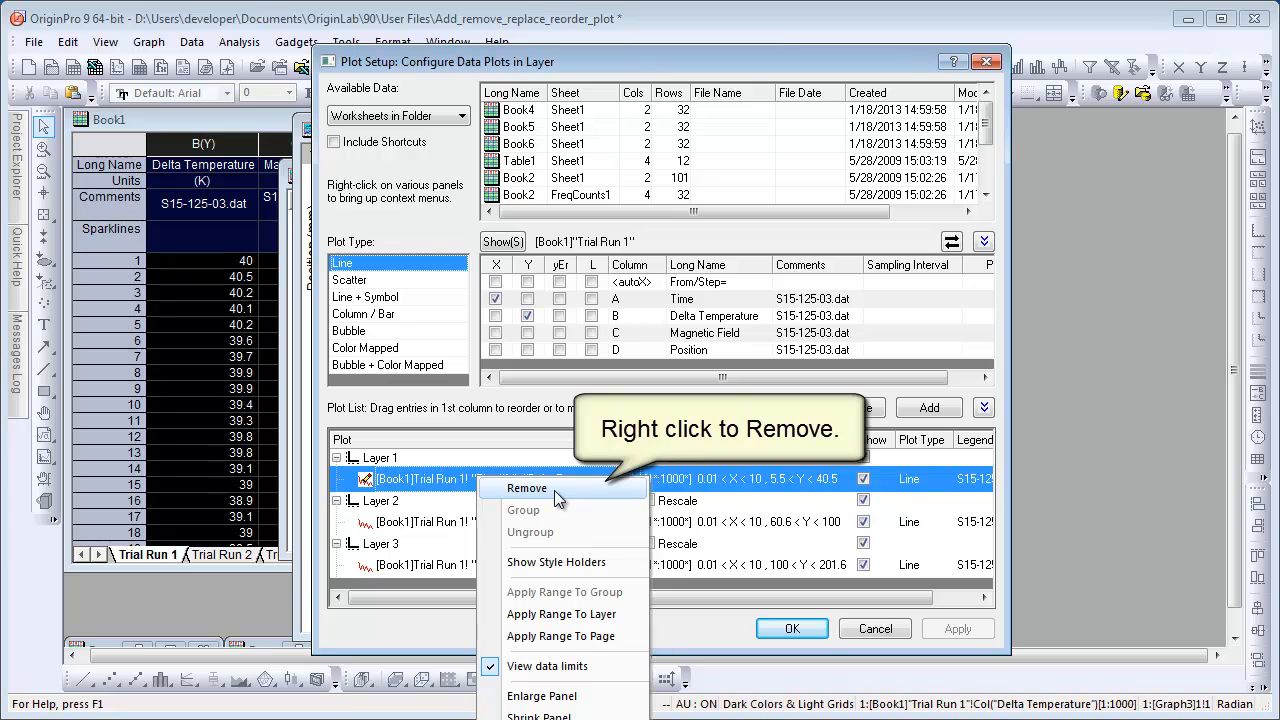
left_click(554, 490)
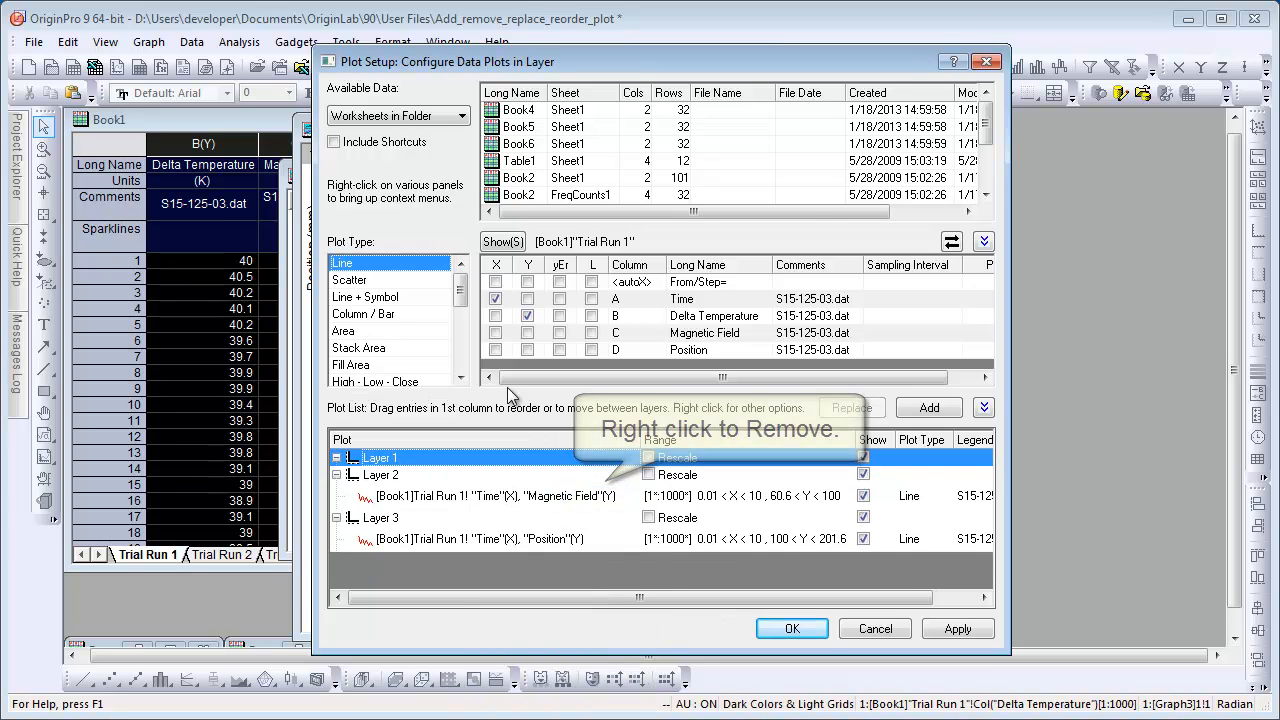
left_click_drag(987, 130, 987, 185)
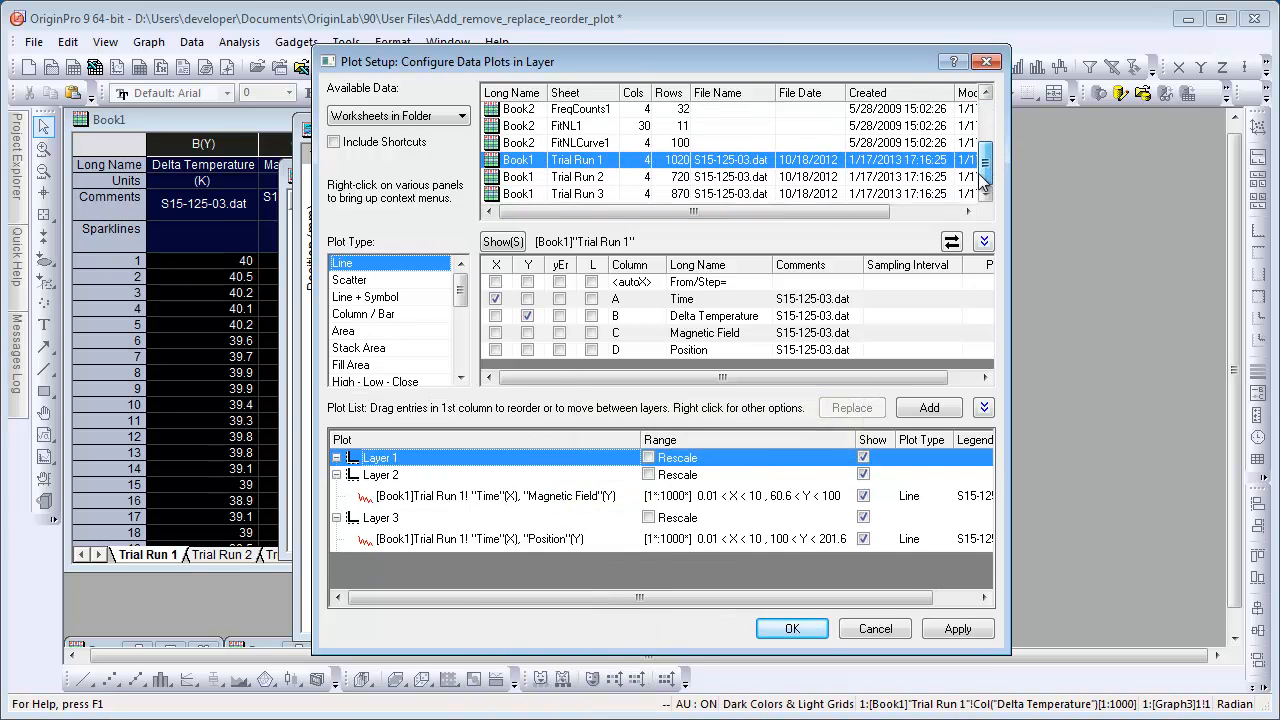
left_click(612, 198)
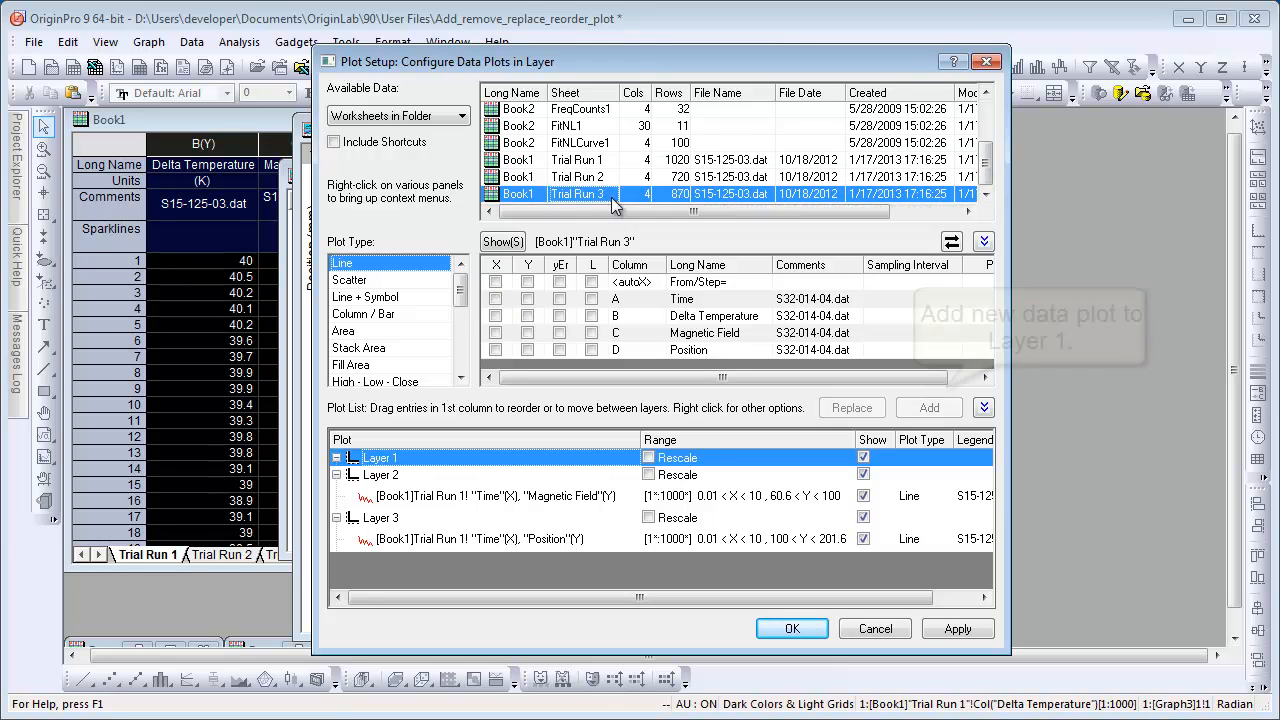
left_click(495, 298)
left_click(527, 315)
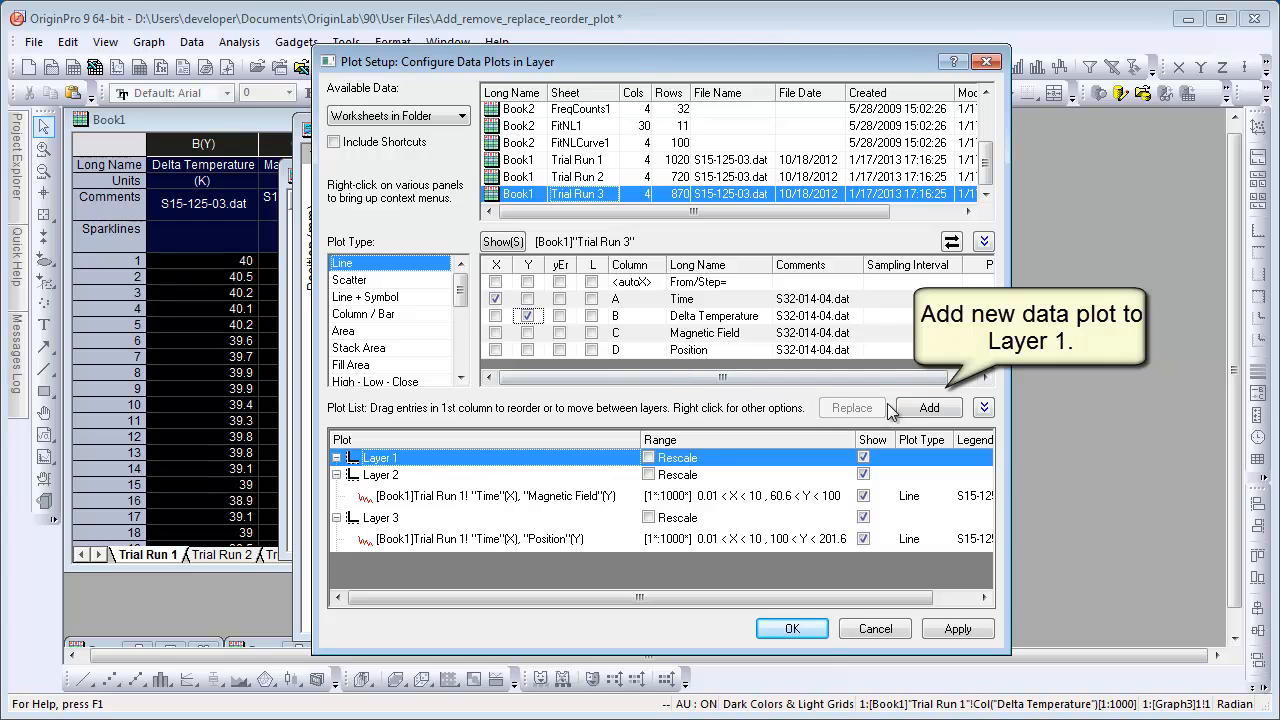
left_click(930, 406)
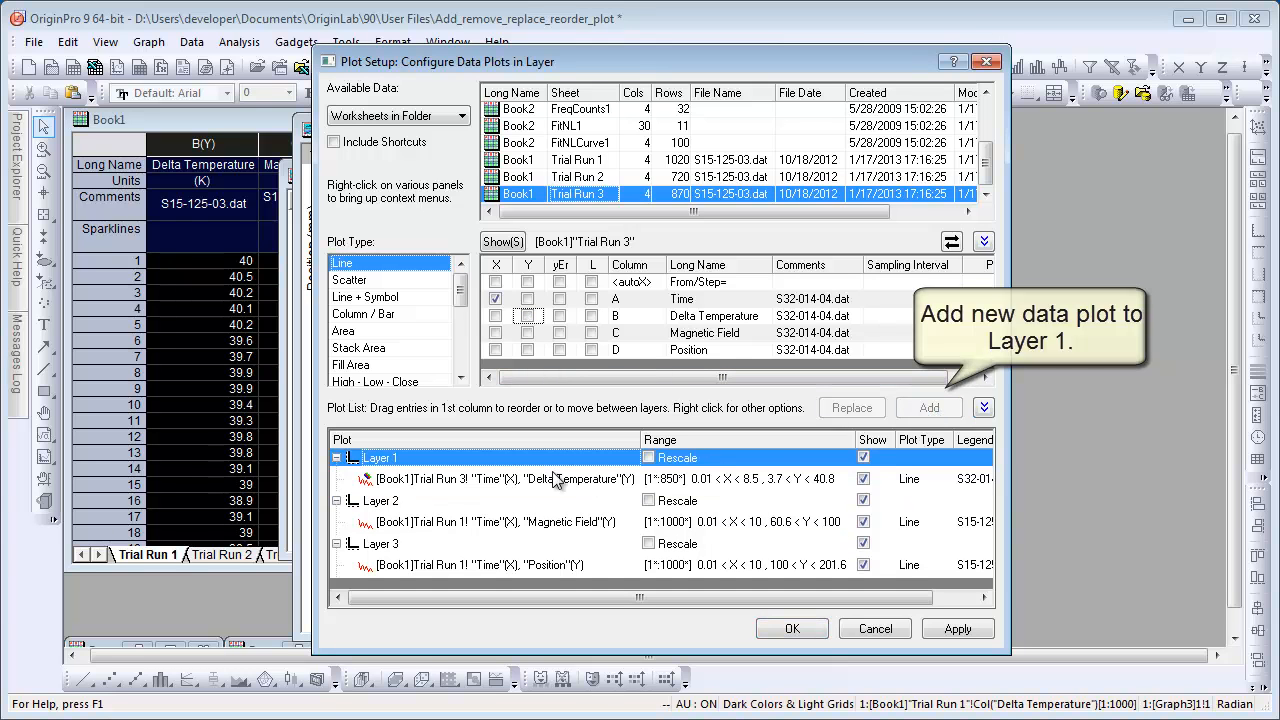
Replace Layer 2's plot with Trial Run 3's column A as X and Magnetic Field (C) as Y.
left_click(463, 527)
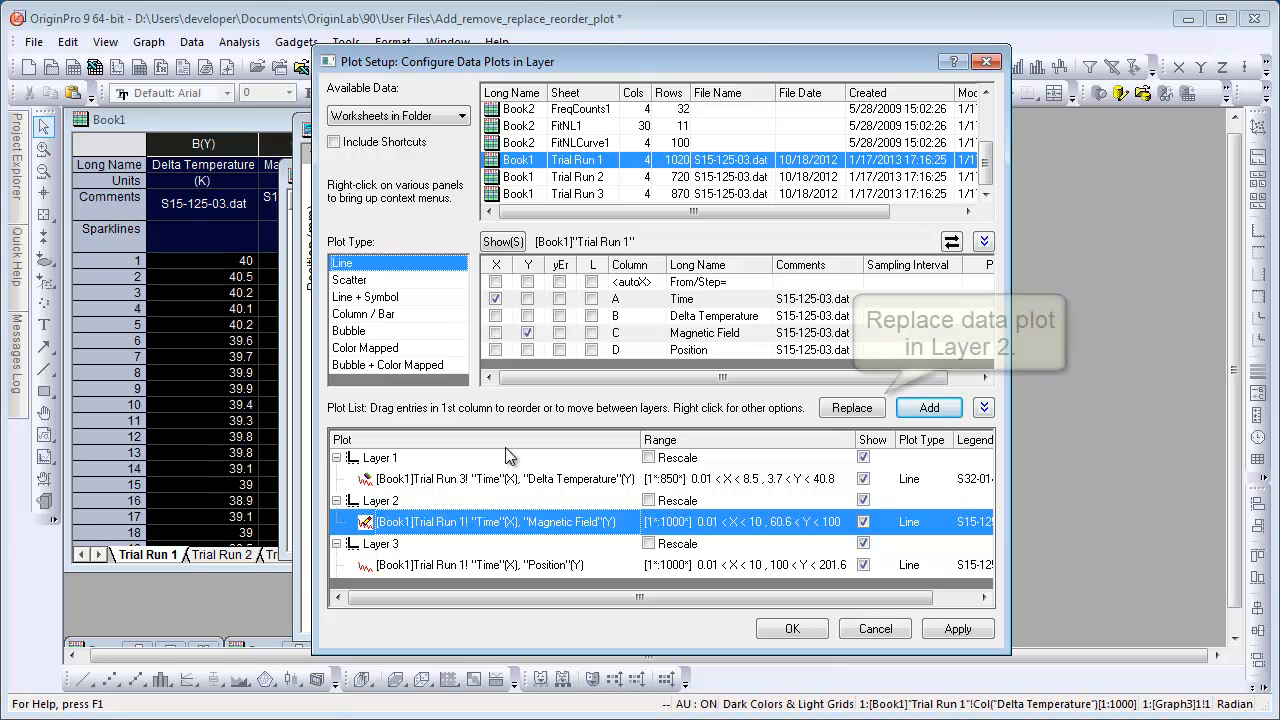
left_click(607, 198)
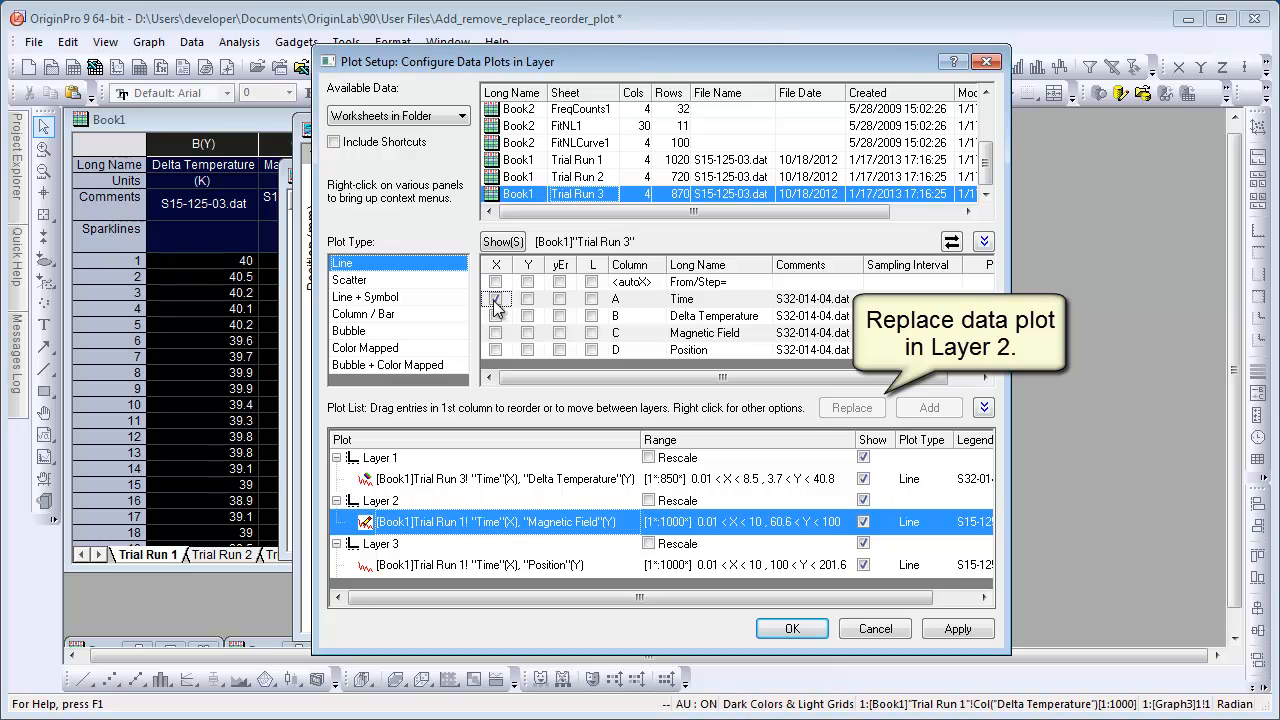
left_click(527, 333)
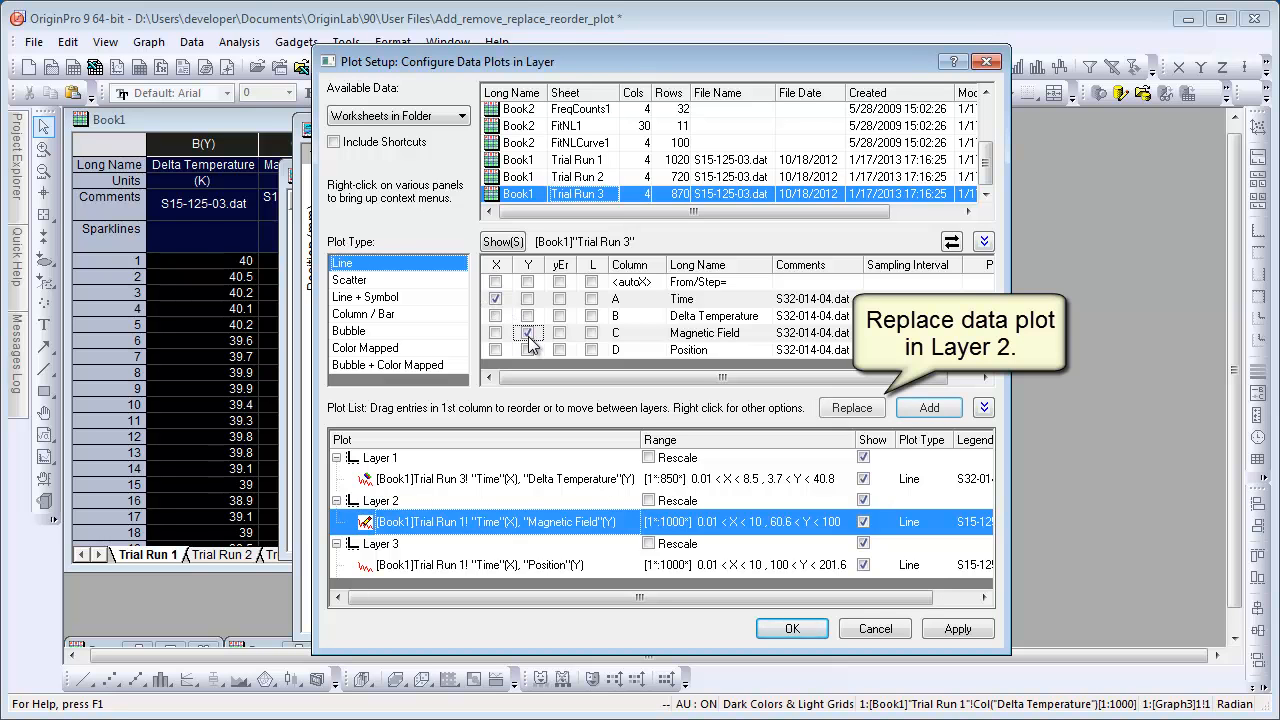
left_click(854, 414)
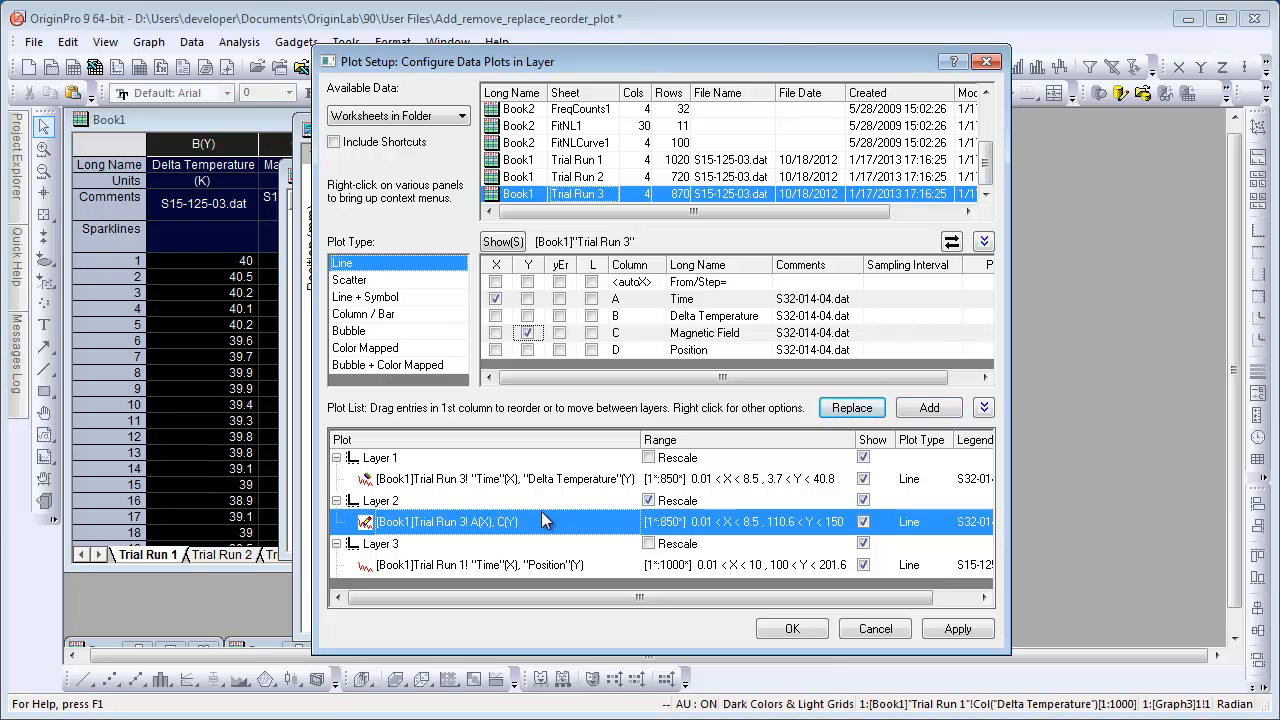
Replace Layer 3's plot with Trial Run 3's column A as X and Position (D) as Y.
left_click(476, 565)
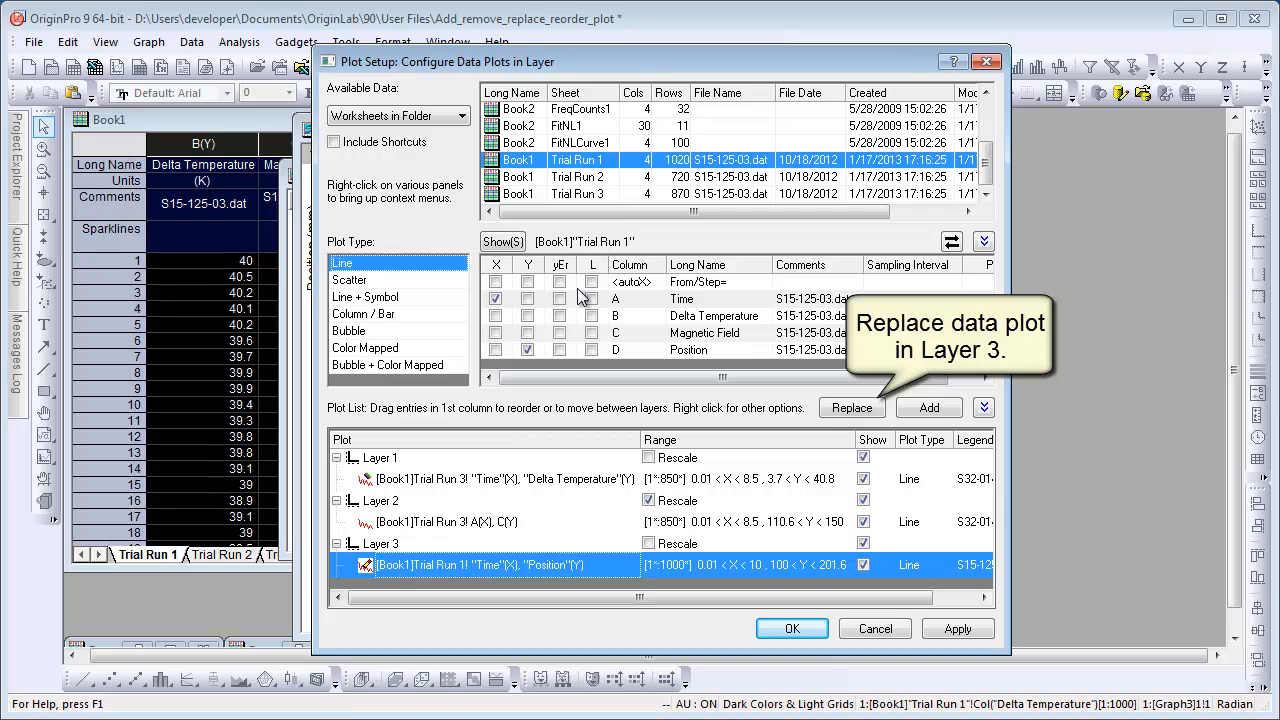
left_click(606, 194)
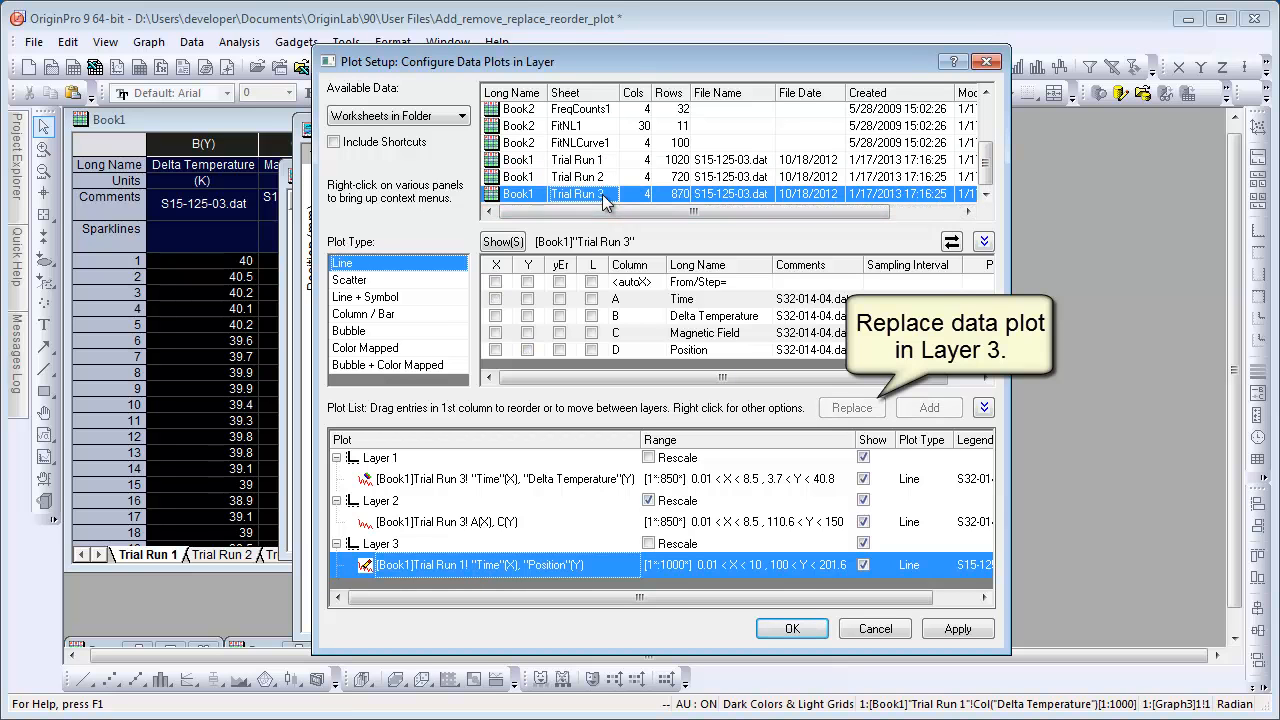
left_click(495, 298)
left_click(527, 350)
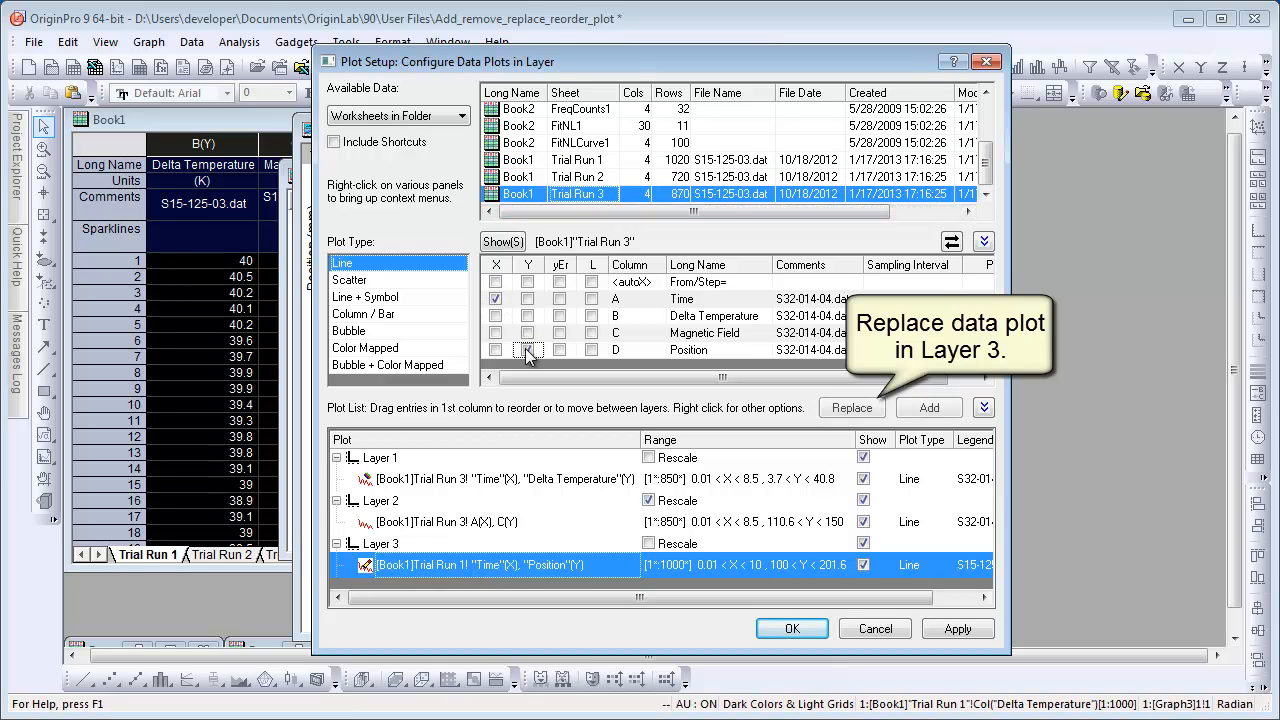
left_click(852, 410)
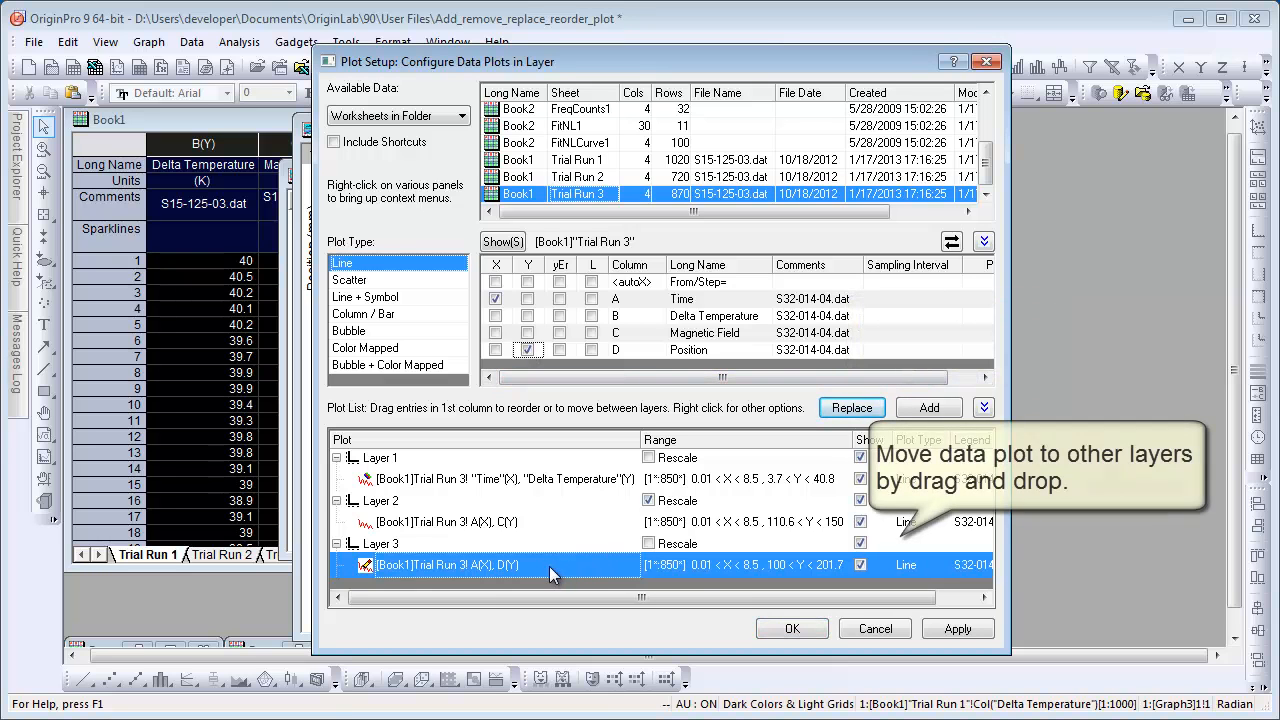
Move the Position plot into Layer 1 and the Delta Temperature plot into Layer 3, then confirm the dialog.
left_click_drag(523, 563, 475, 577)
left_click(790, 630)
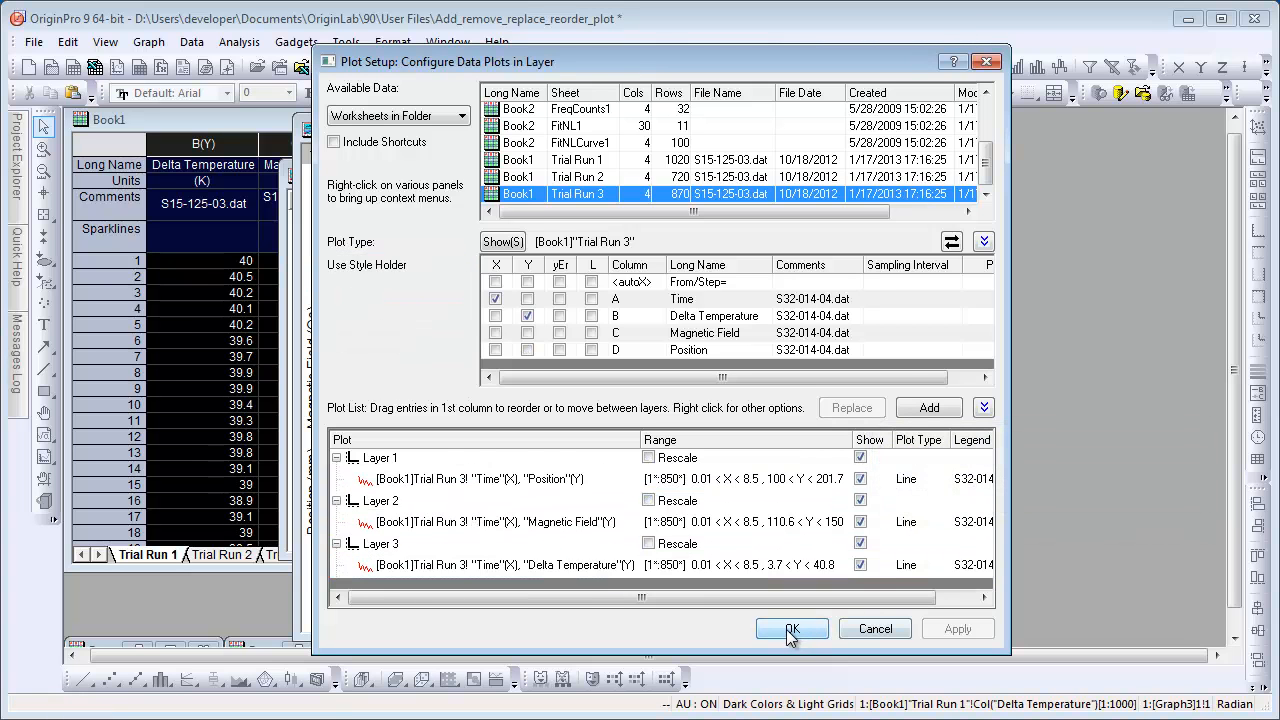